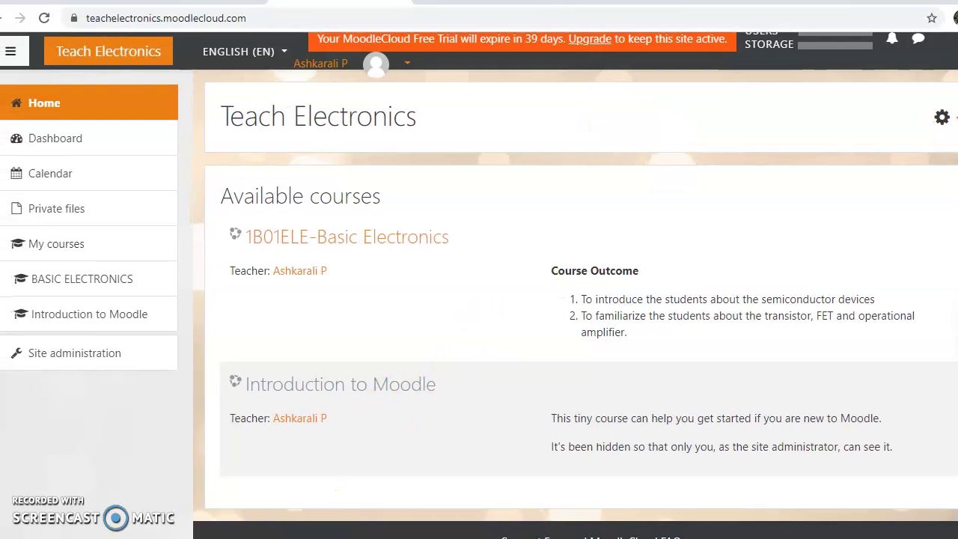
Go to Site administration from the navigation drawer and bring up its Users section.
click(11, 51)
click(14, 52)
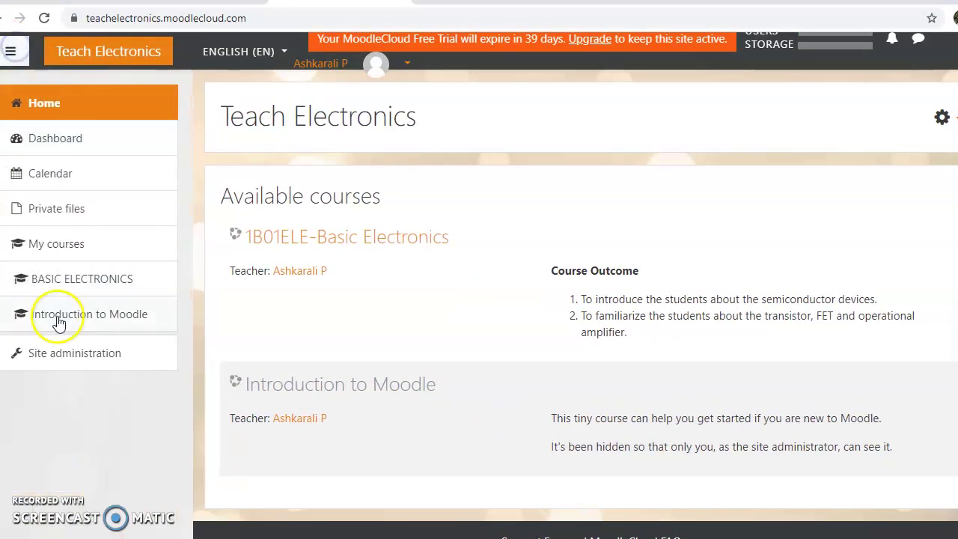
click(80, 359)
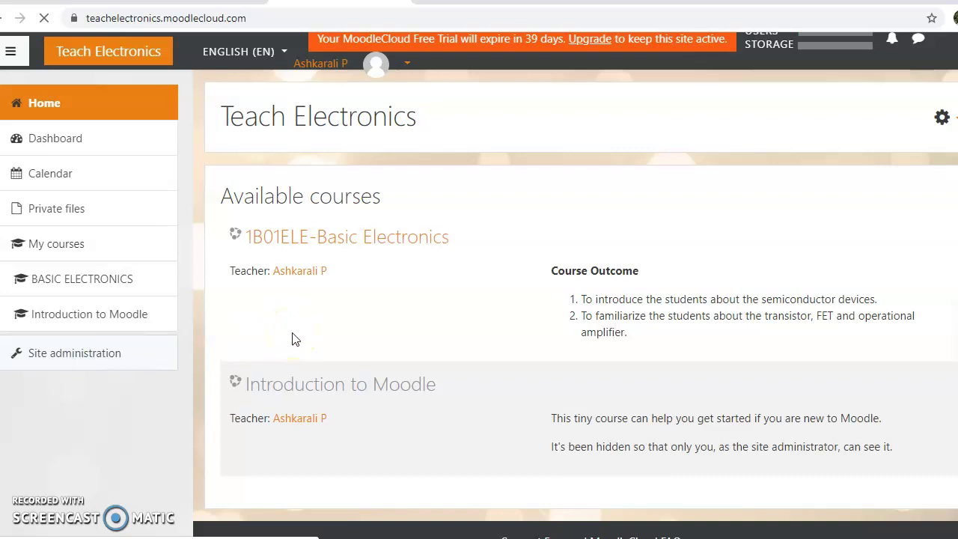
scroll(385, 249, down, 2)
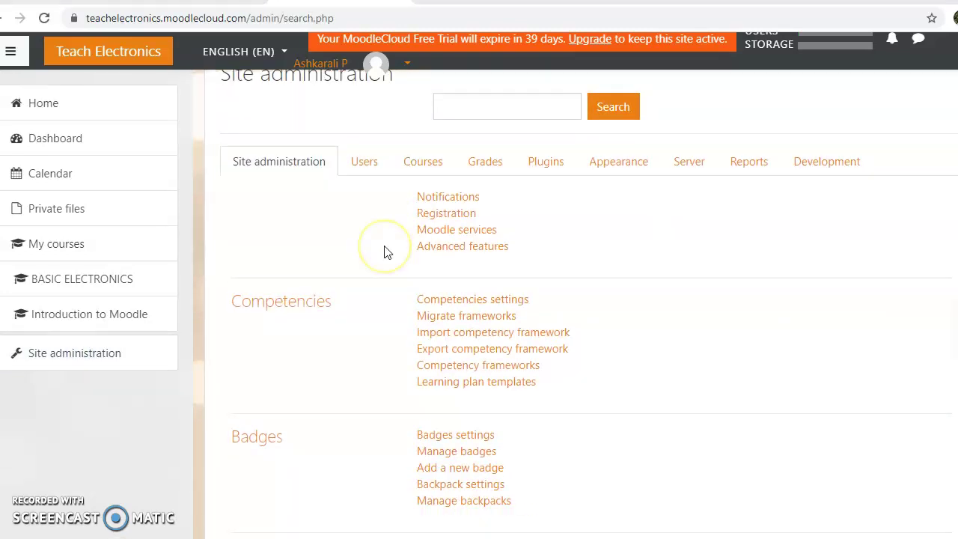
scroll(385, 250, up, 1)
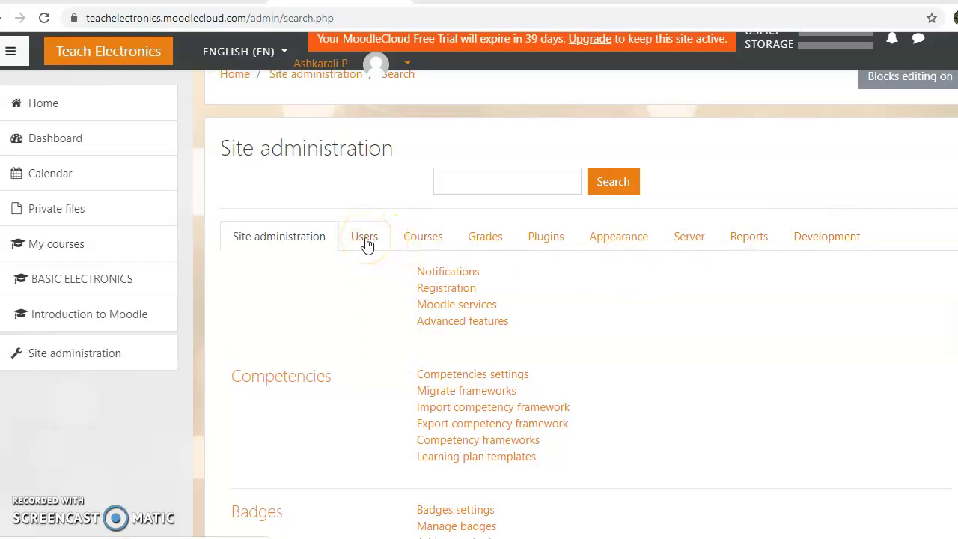
click(358, 244)
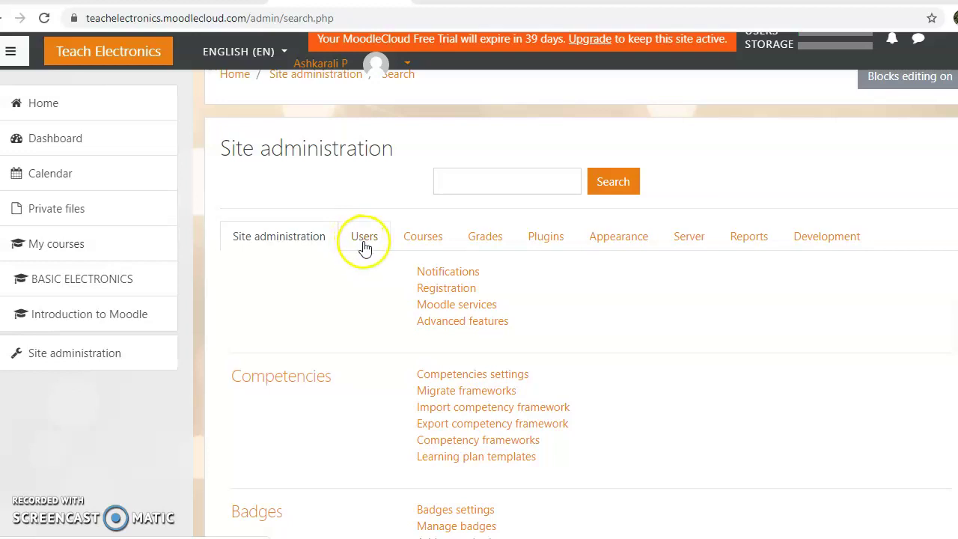
click(365, 245)
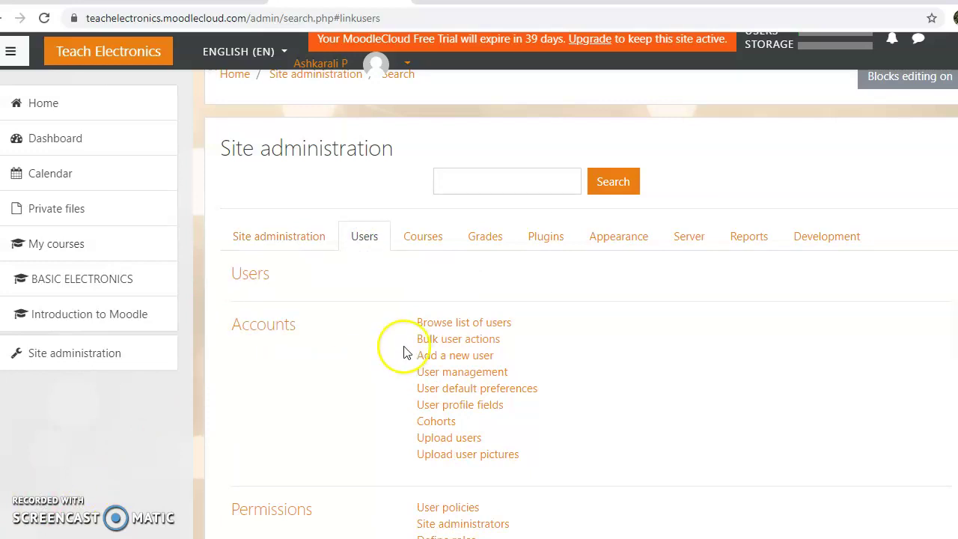
Choose Add a new user from the Accounts options in the Users section.
scroll(415, 340, down, 1)
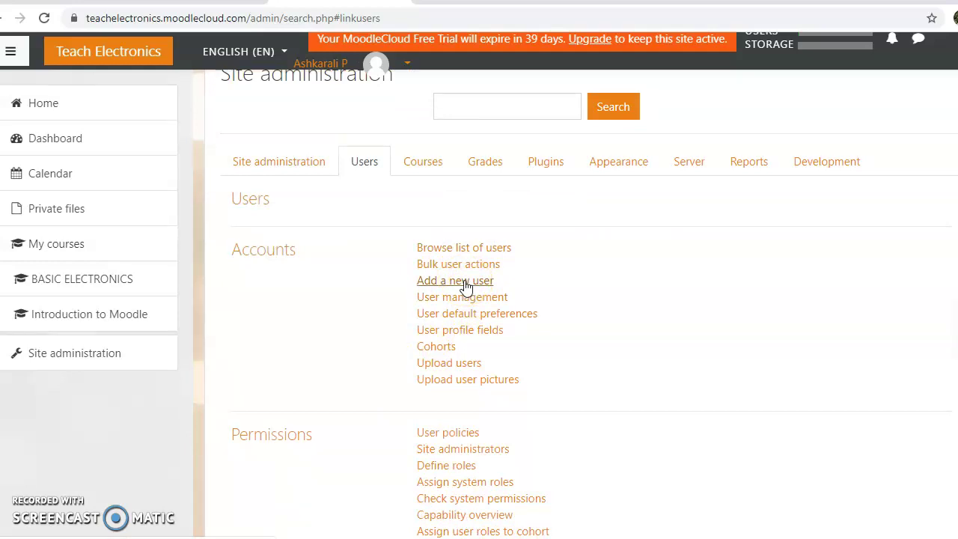
click(464, 283)
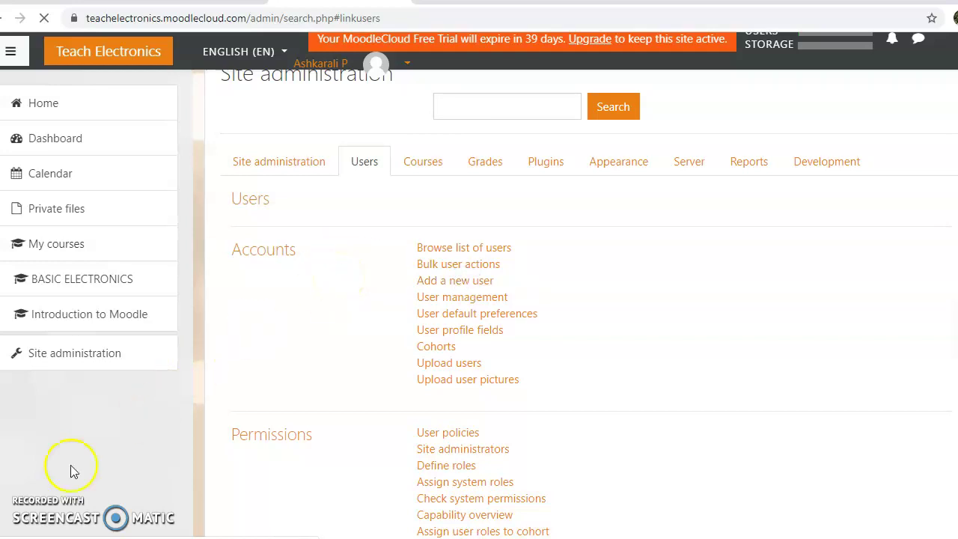
click(33, 508)
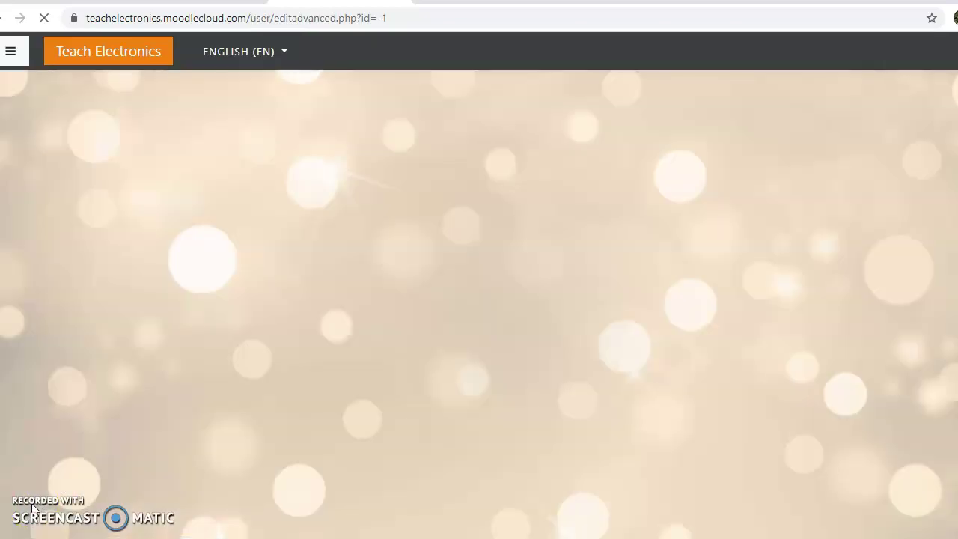
Let the blank Add a new user form load and put the cursor in Username.
click(295, 348)
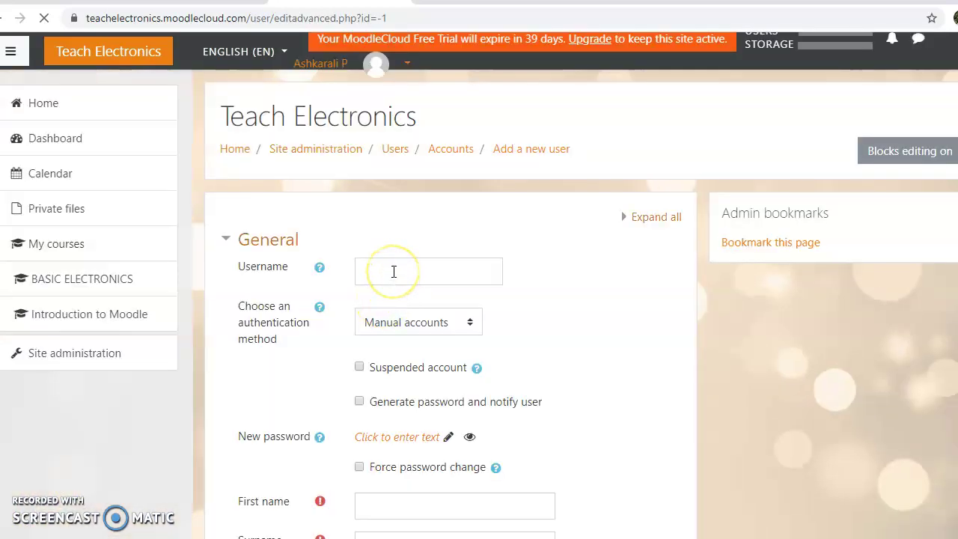
click(393, 272)
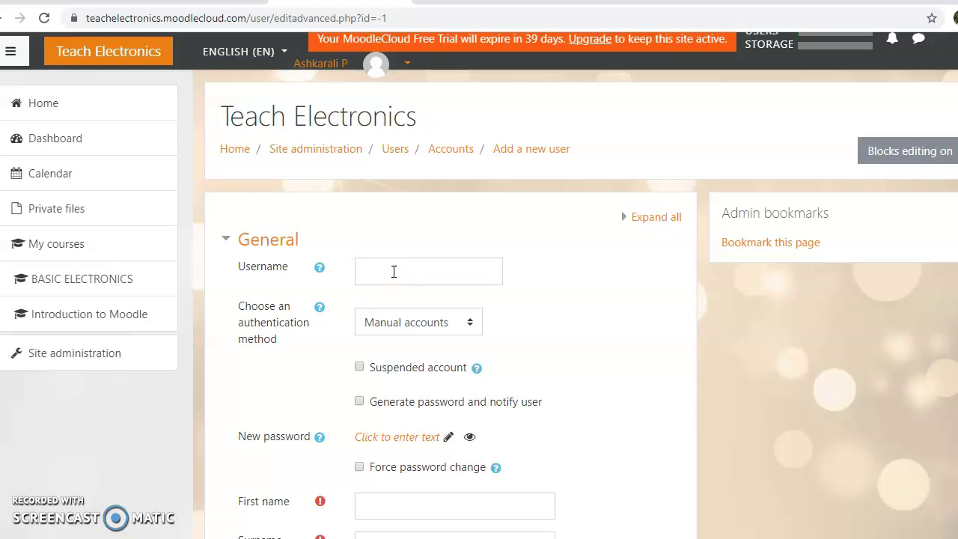
click(393, 271)
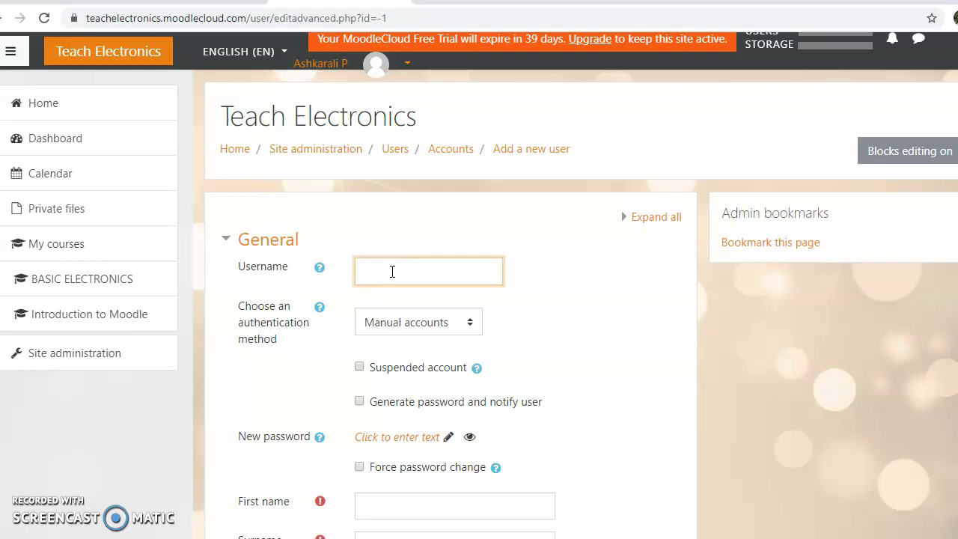
scroll(392, 272, down, 1)
click(377, 208)
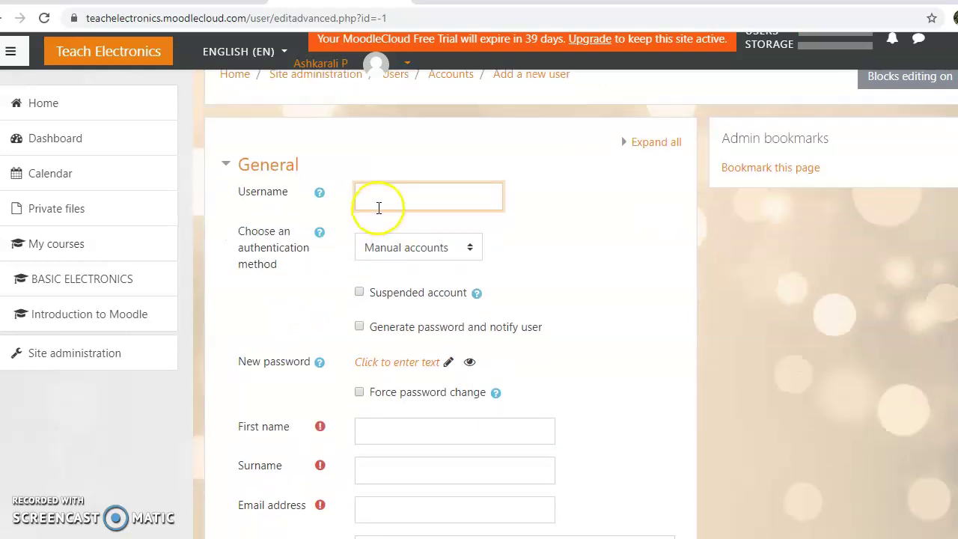
click(370, 197)
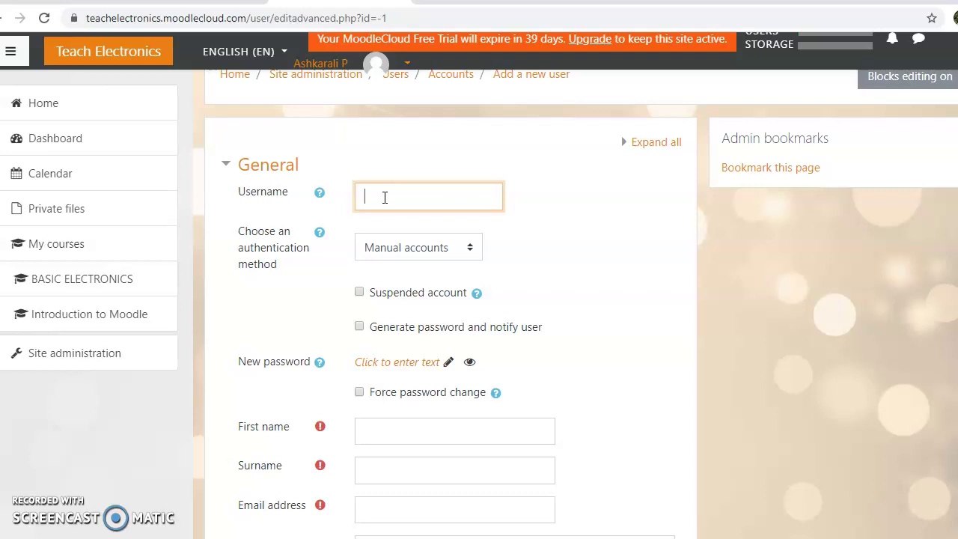
click(384, 197)
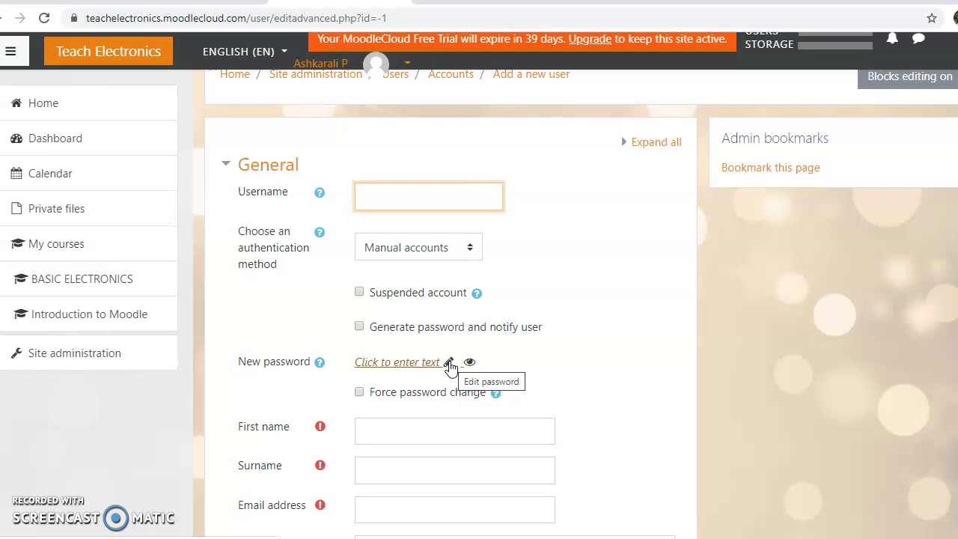
click(449, 364)
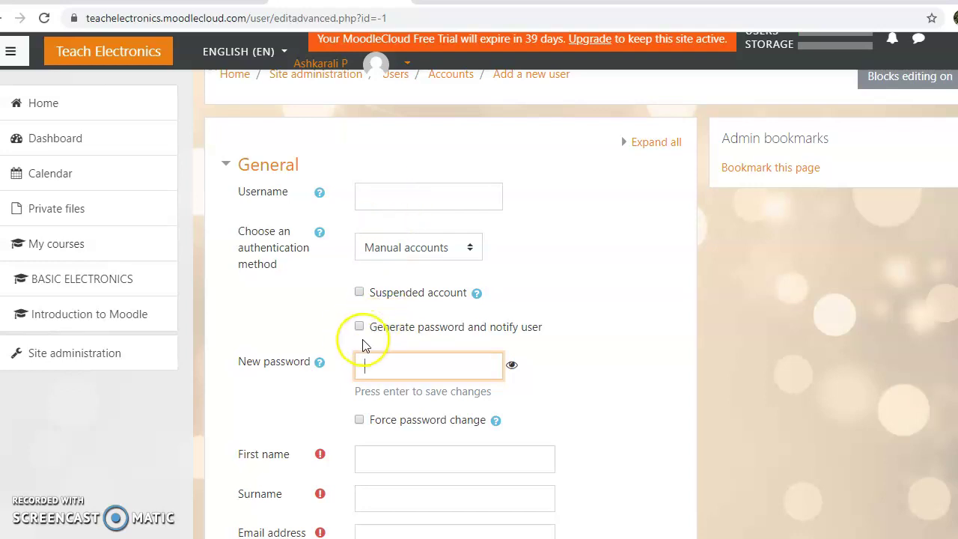
scroll(362, 337, down, 1)
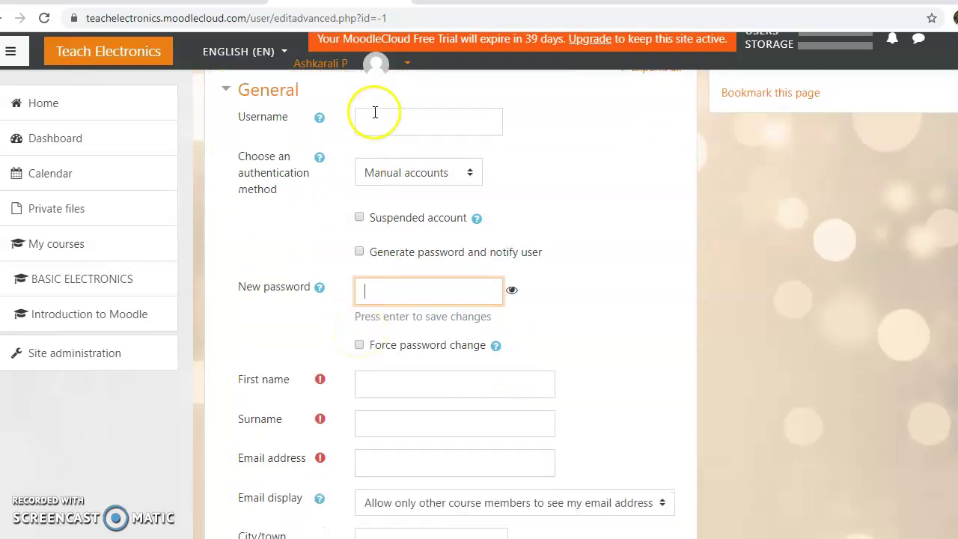
click(320, 118)
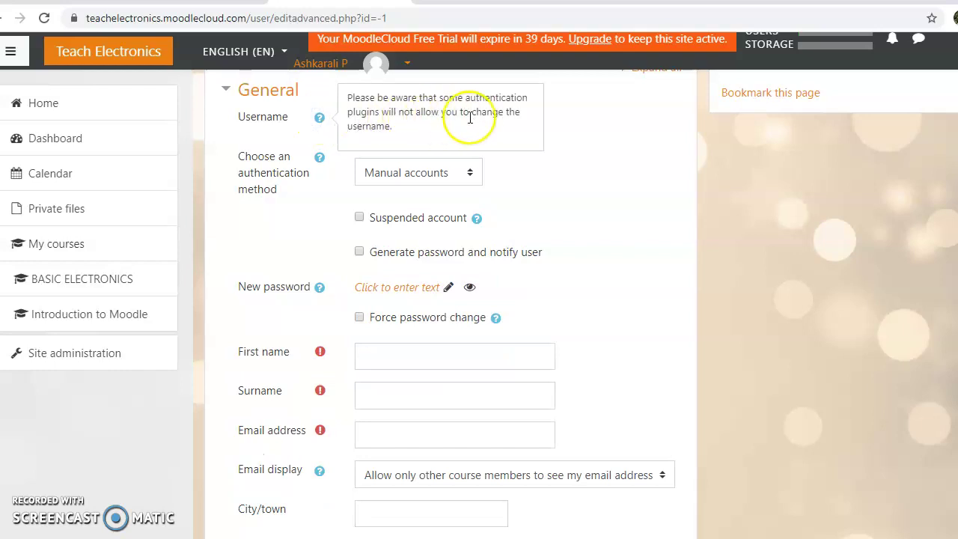
click(576, 168)
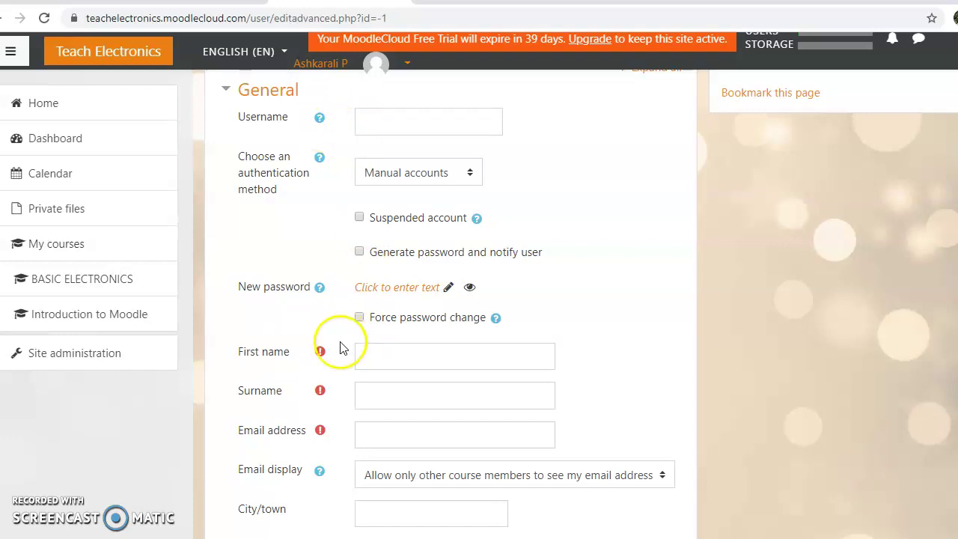
click(378, 358)
Move through First name, Surname and Email address unfilled, raising the 'Missing surname' warning.
click(375, 397)
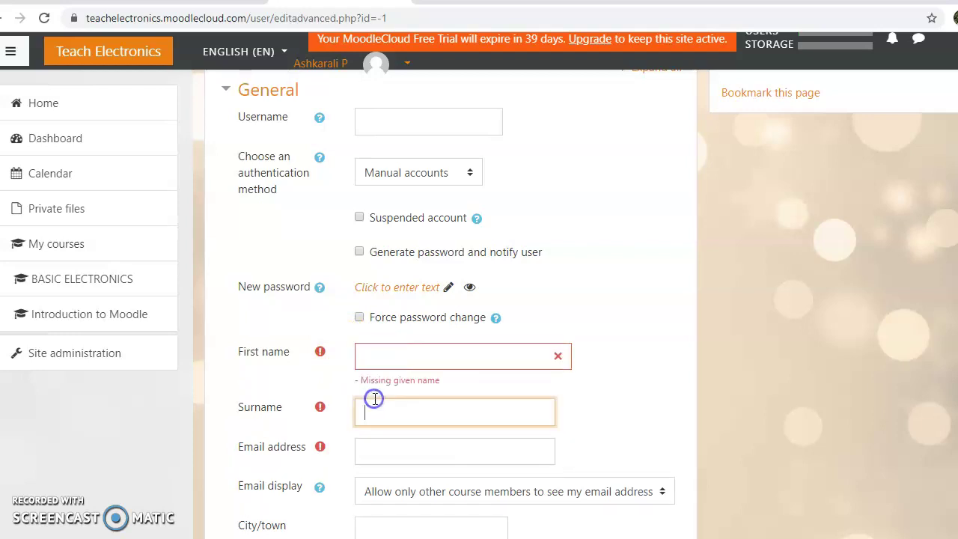
scroll(374, 397, down, 3)
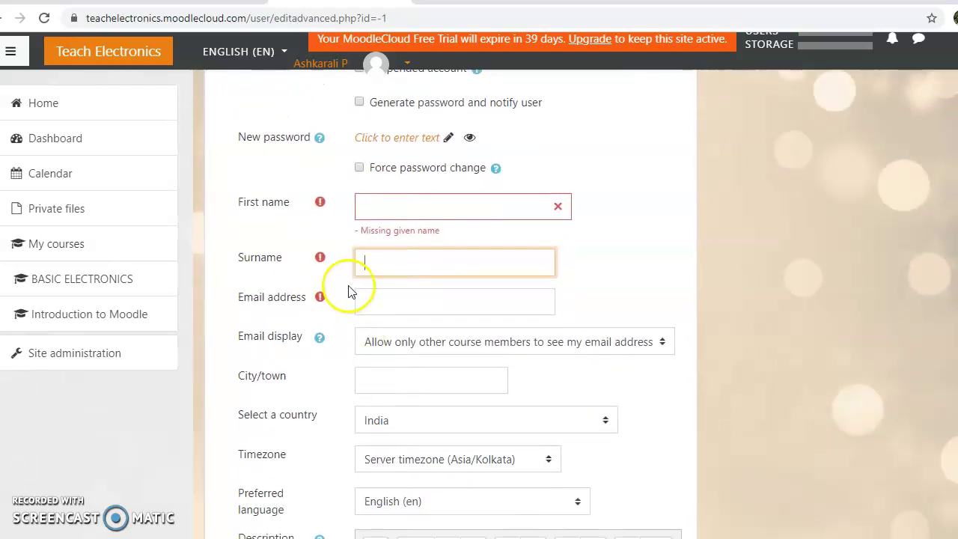
click(364, 300)
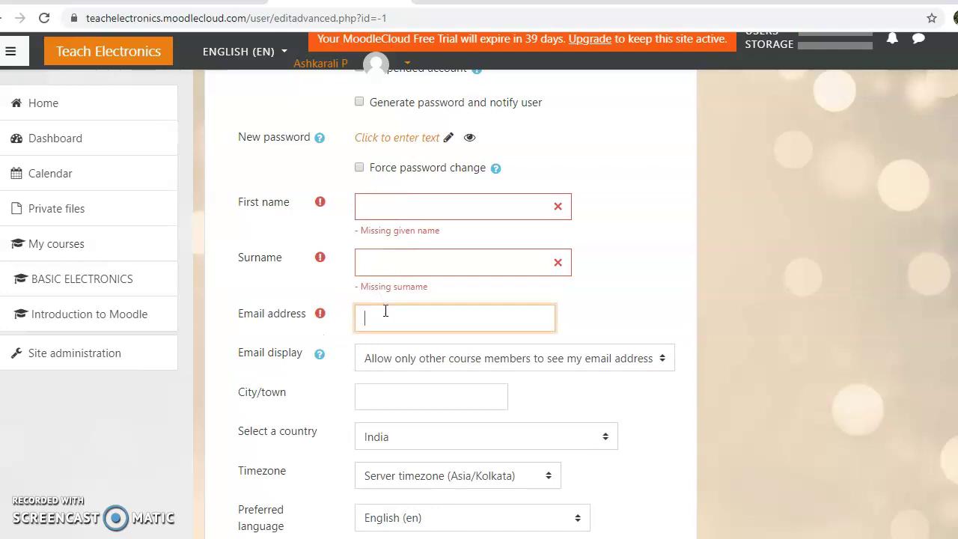
scroll(385, 311, down, 1)
click(397, 249)
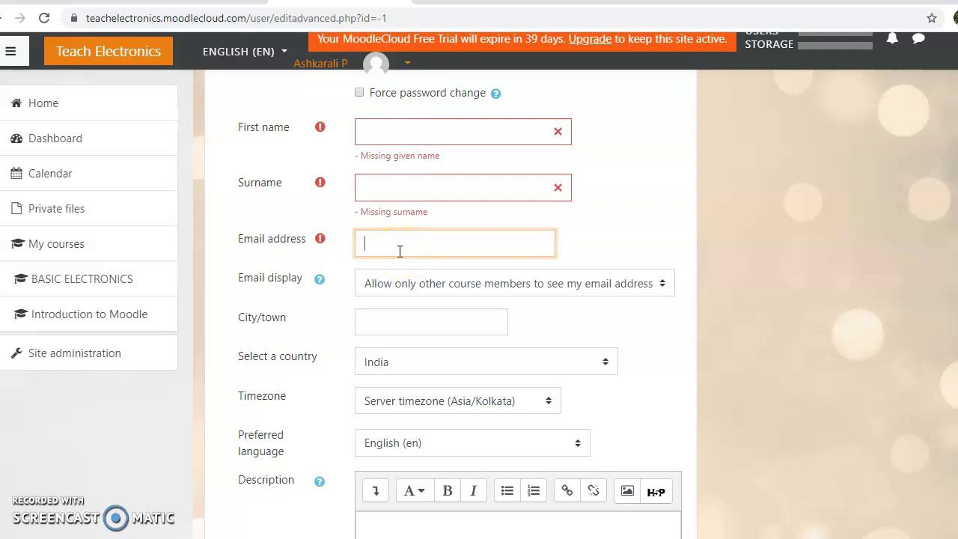
click(410, 252)
click(398, 238)
click(460, 247)
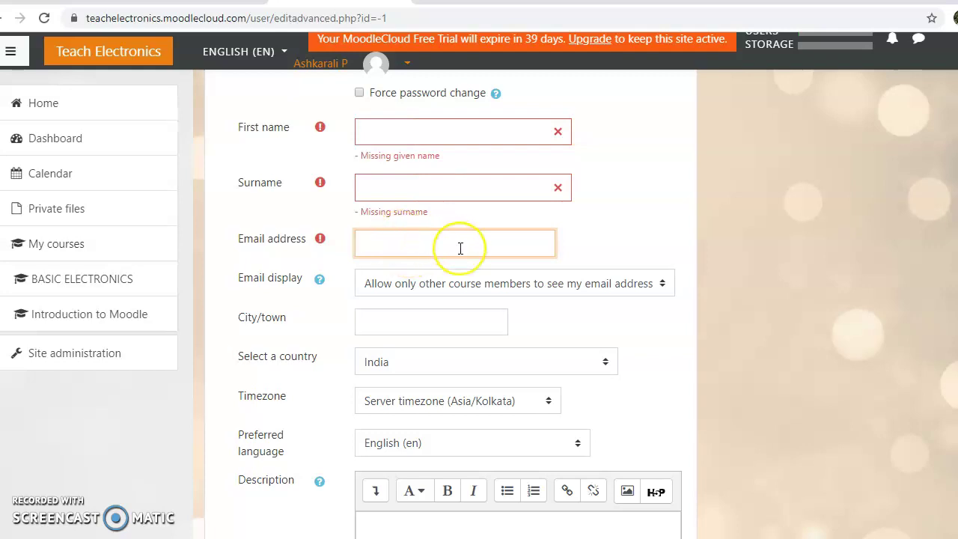
scroll(460, 248, down, 2)
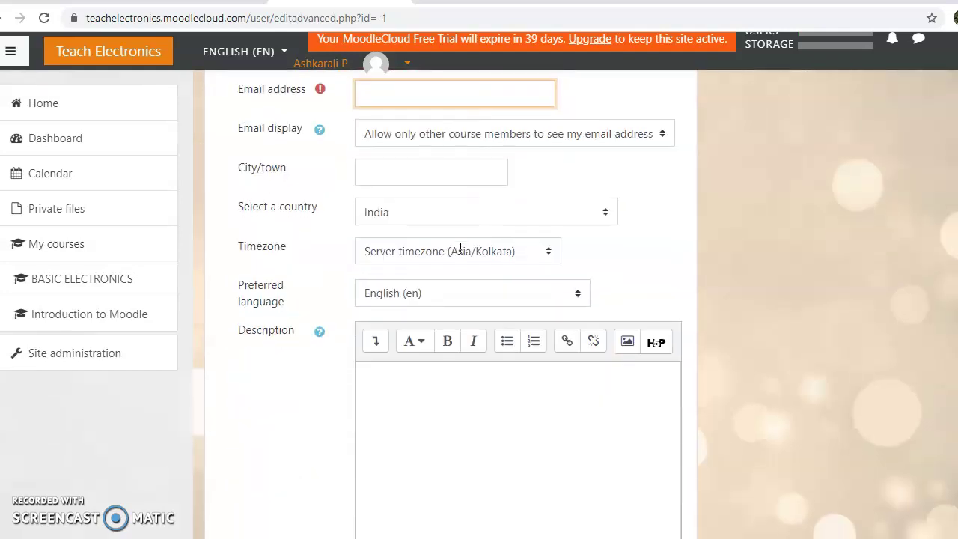
scroll(460, 250, up, 4)
scroll(460, 251, up, 2)
click(366, 206)
scroll(382, 238, down, 4)
scroll(382, 238, down, 15)
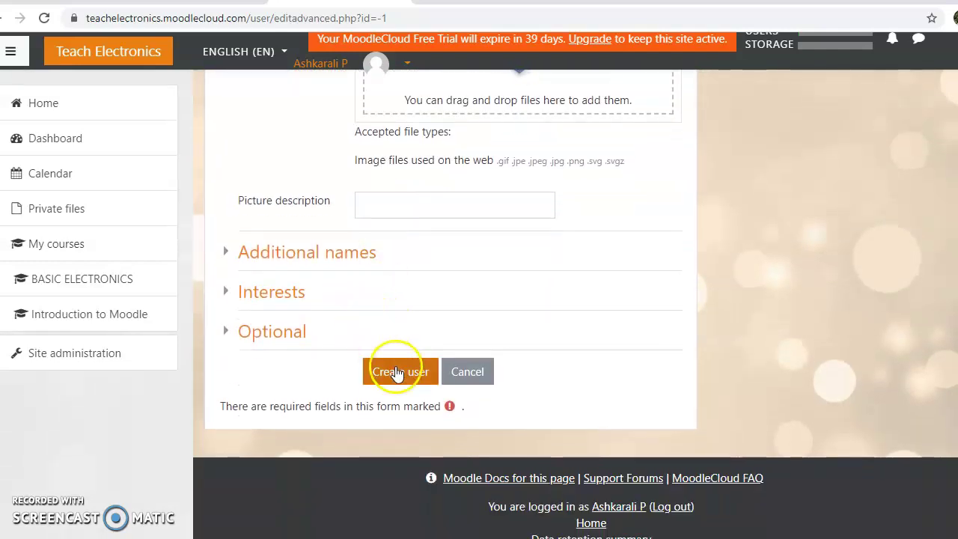
scroll(415, 296, up, 3)
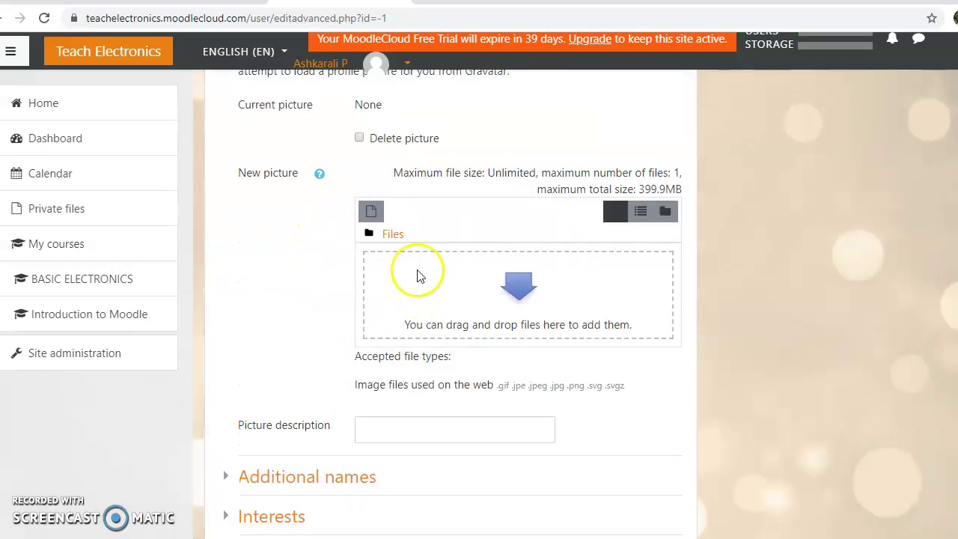
scroll(417, 316, down, 3)
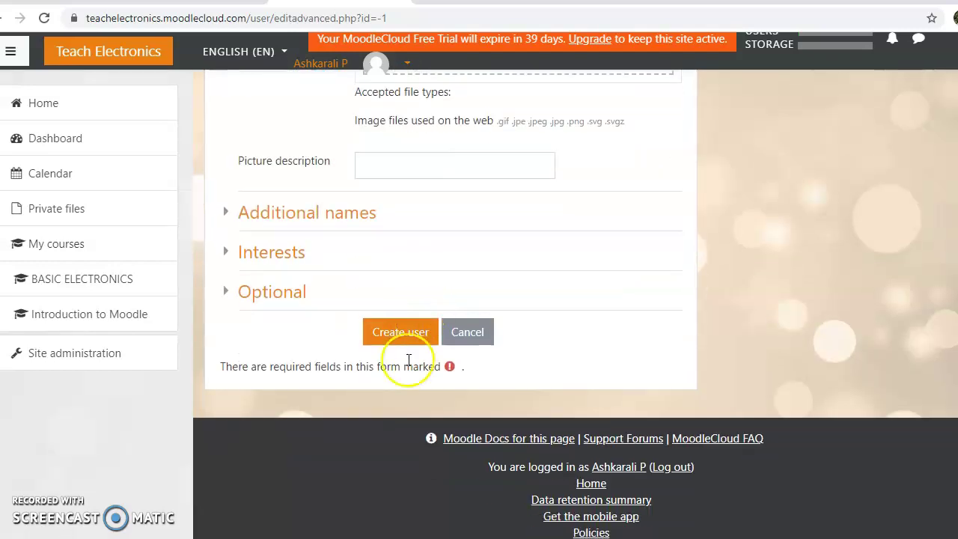
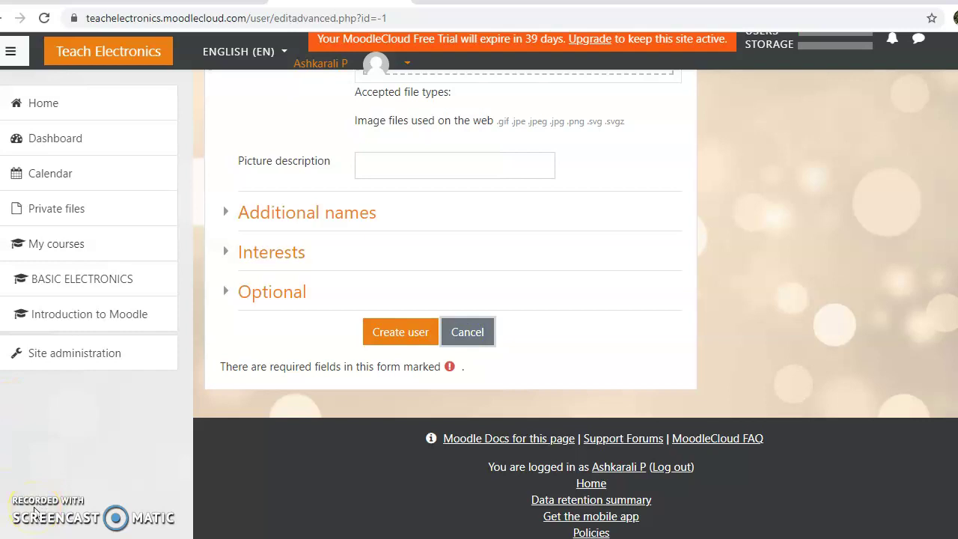
Discard the Add a new user form so the kmoocs workbook shows.
key(Return)
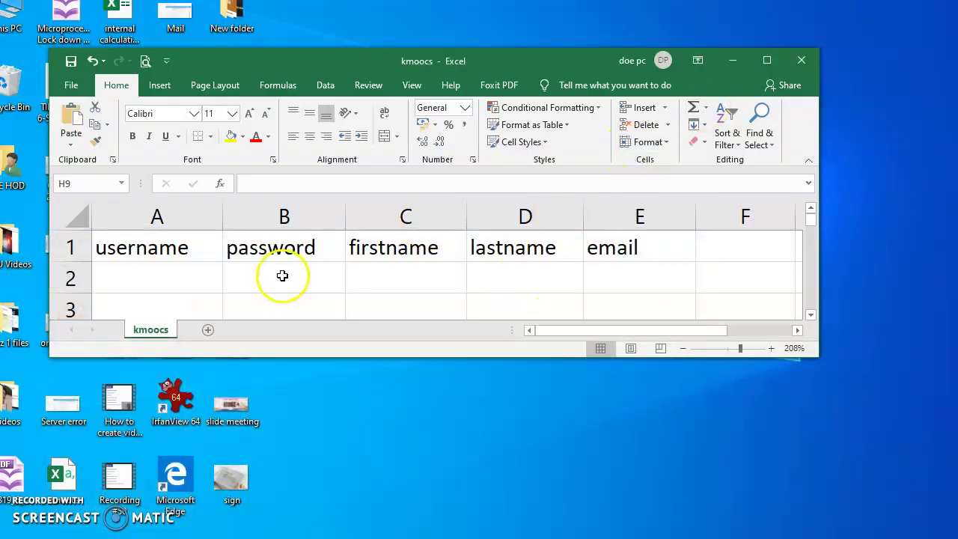
drag(358, 66, 420, 66)
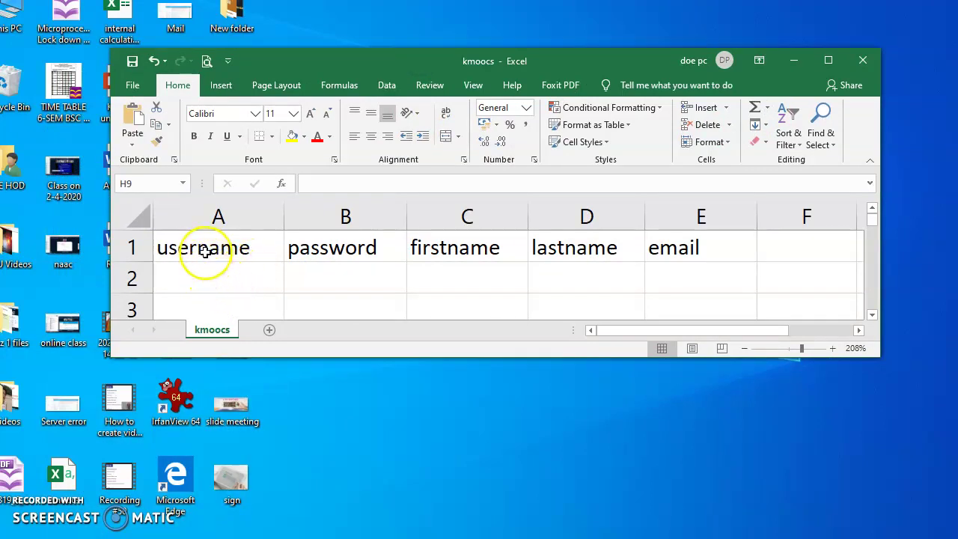
click(226, 277)
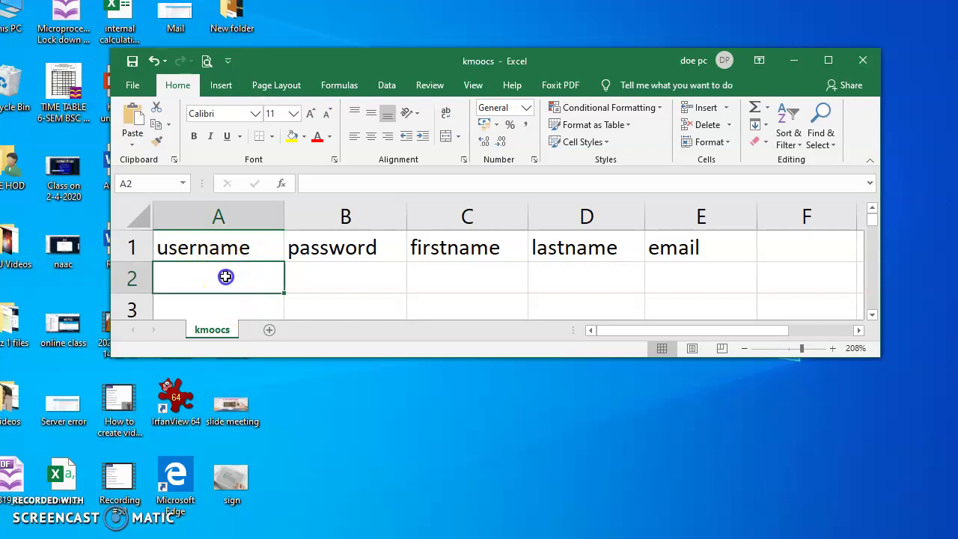
click(346, 274)
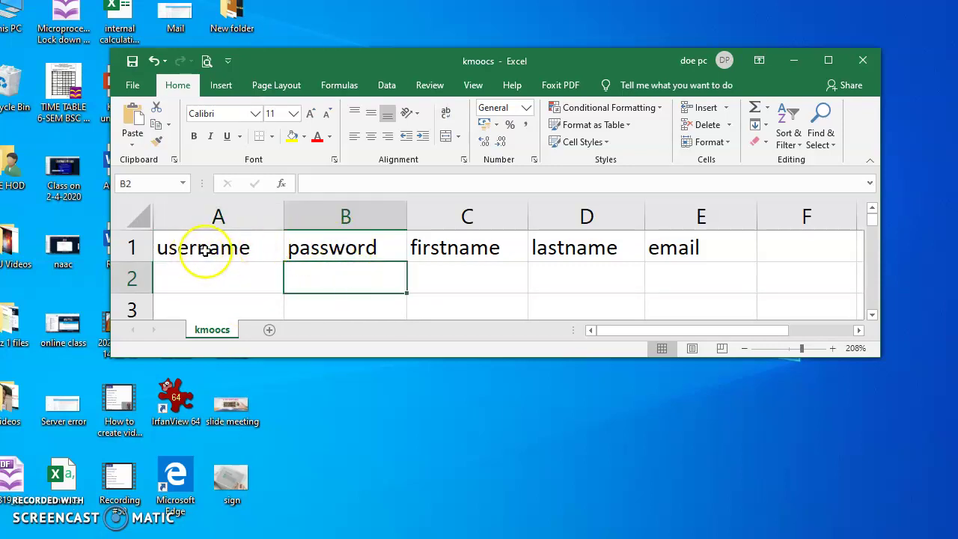
click(584, 250)
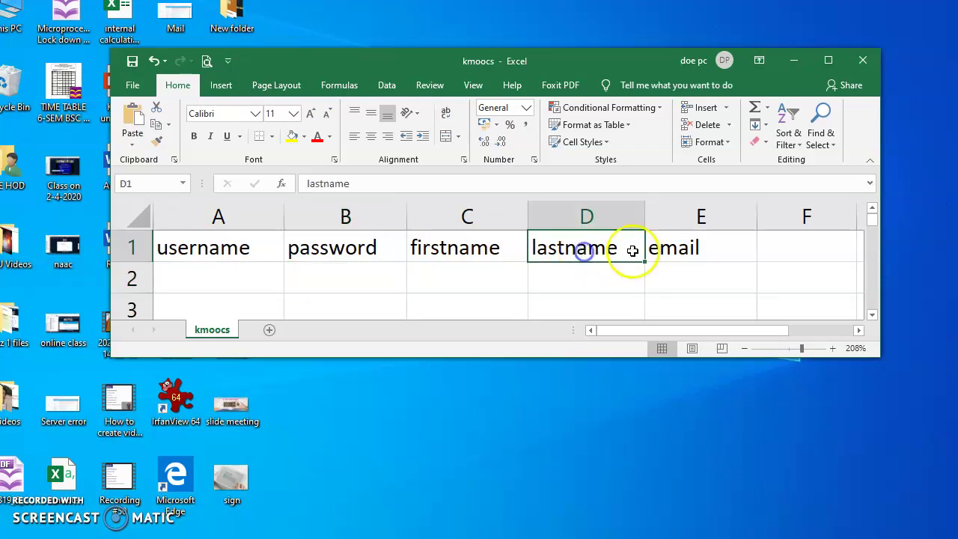
click(668, 247)
click(705, 279)
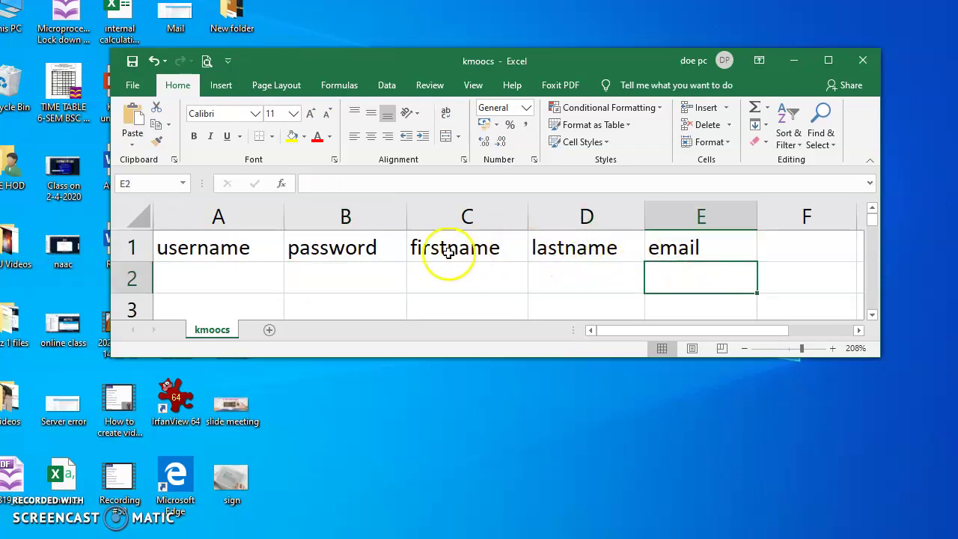
click(330, 276)
click(199, 279)
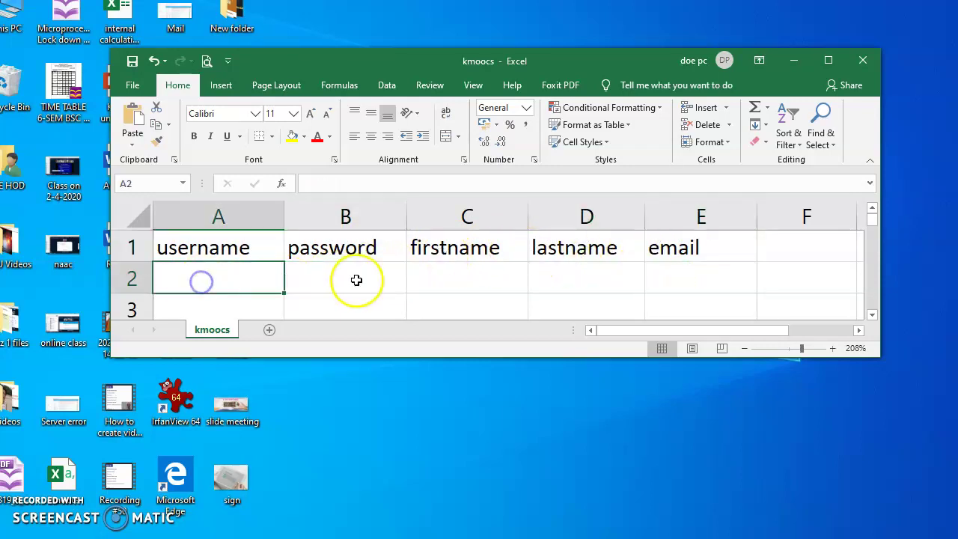
click(357, 278)
click(432, 287)
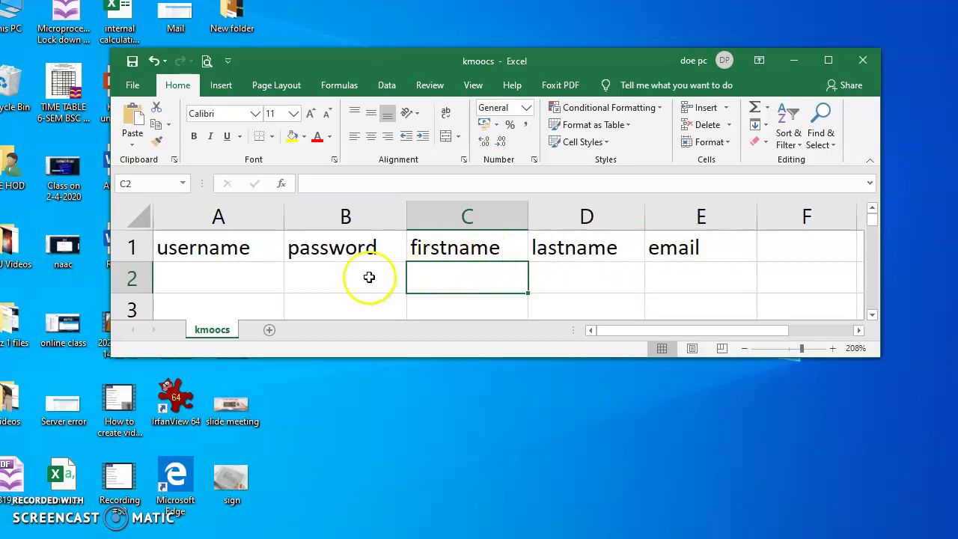
click(342, 279)
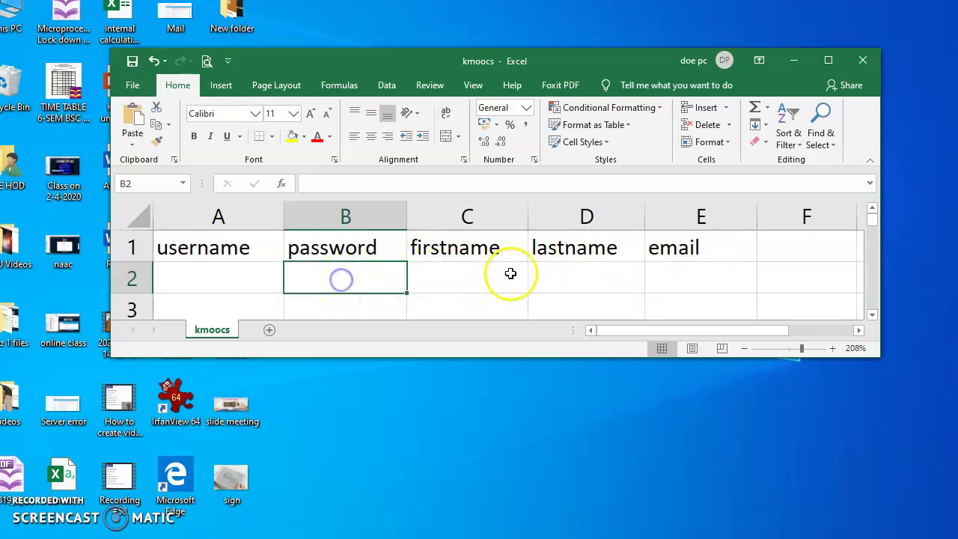
click(589, 273)
click(673, 275)
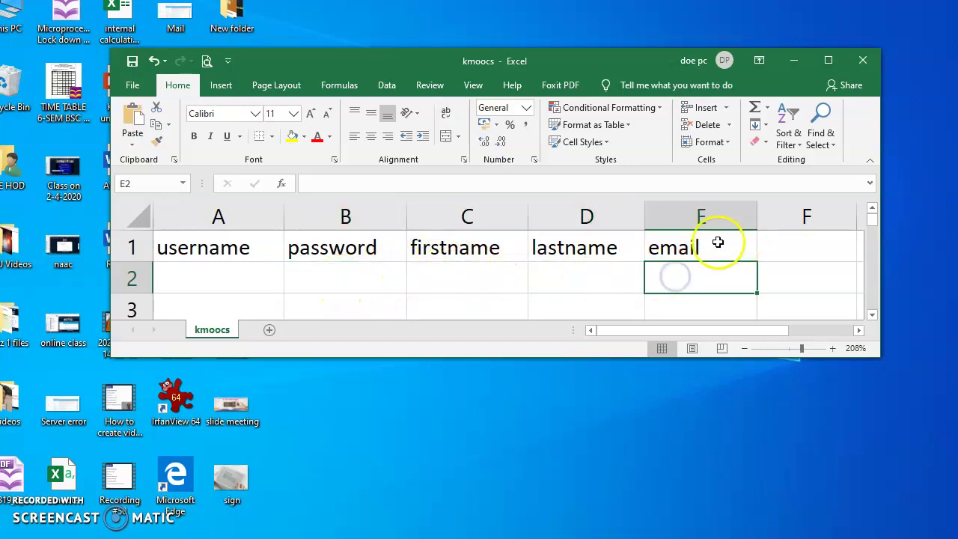
click(222, 280)
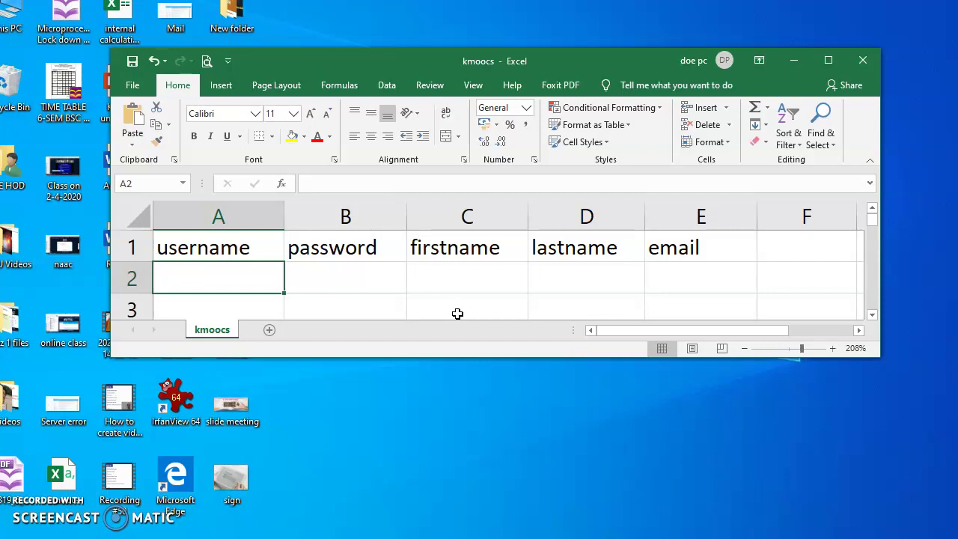
Enter a test user's username, password, first name, last name and e-mail in cells A2–E2.
text(test)
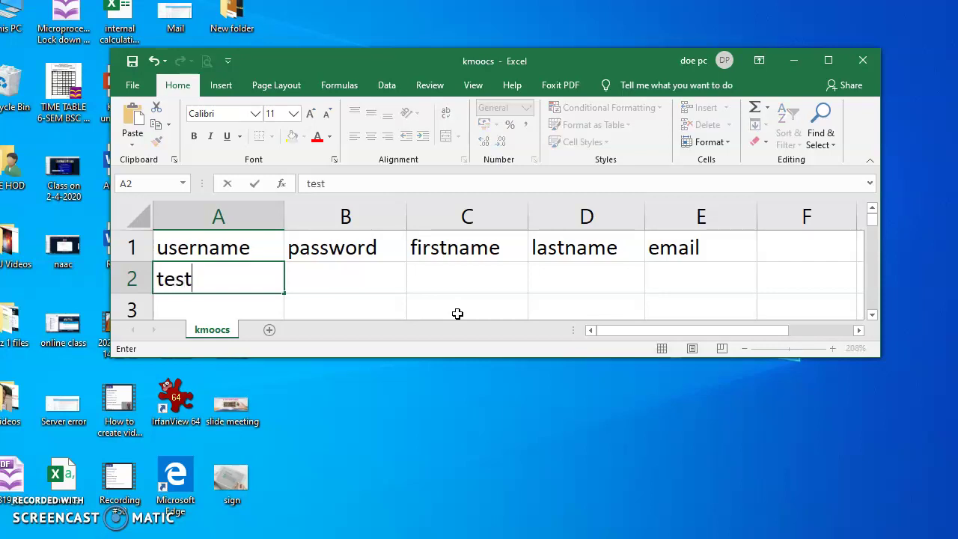
key(Tab)
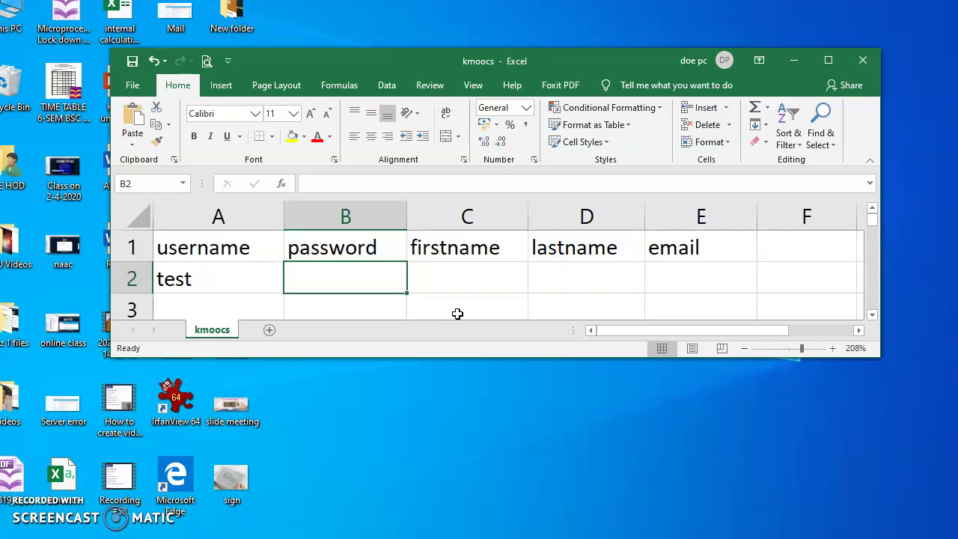
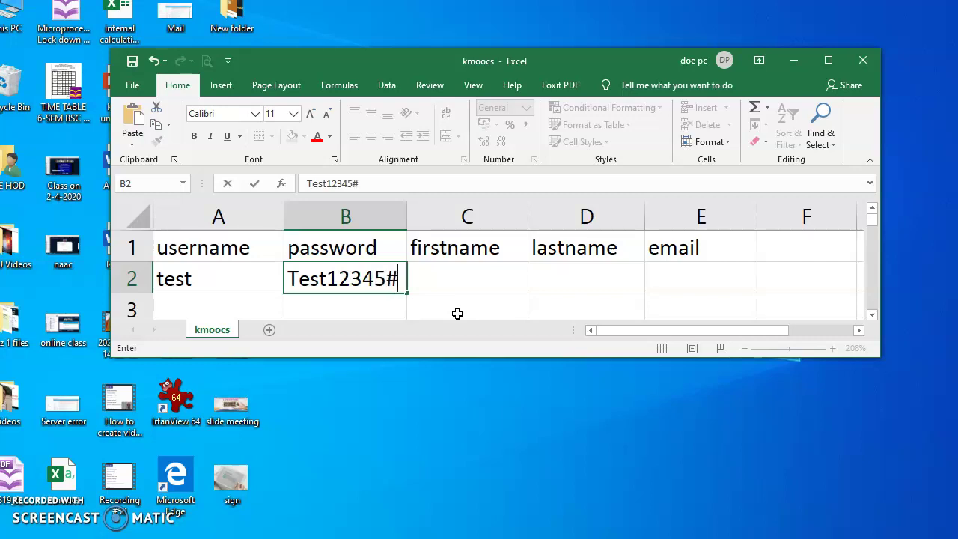
click(469, 285)
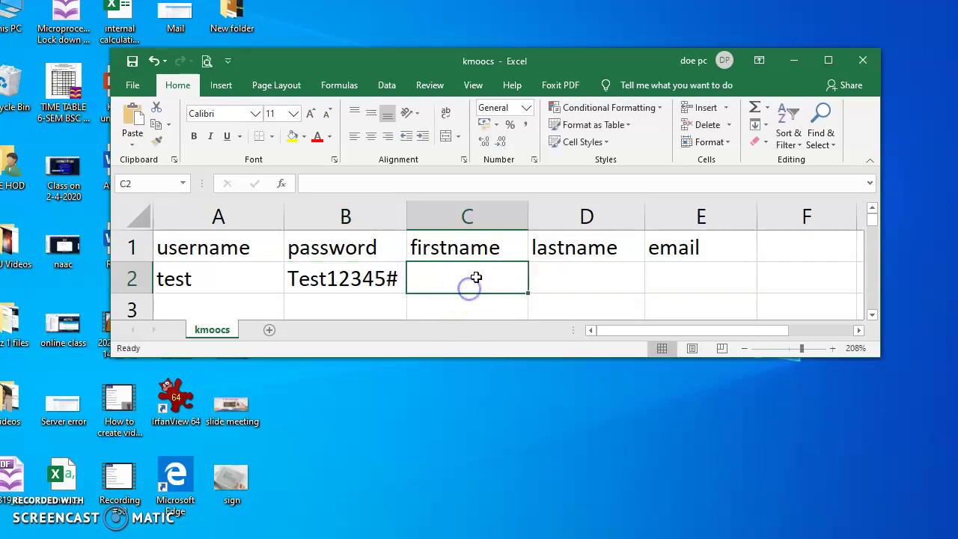
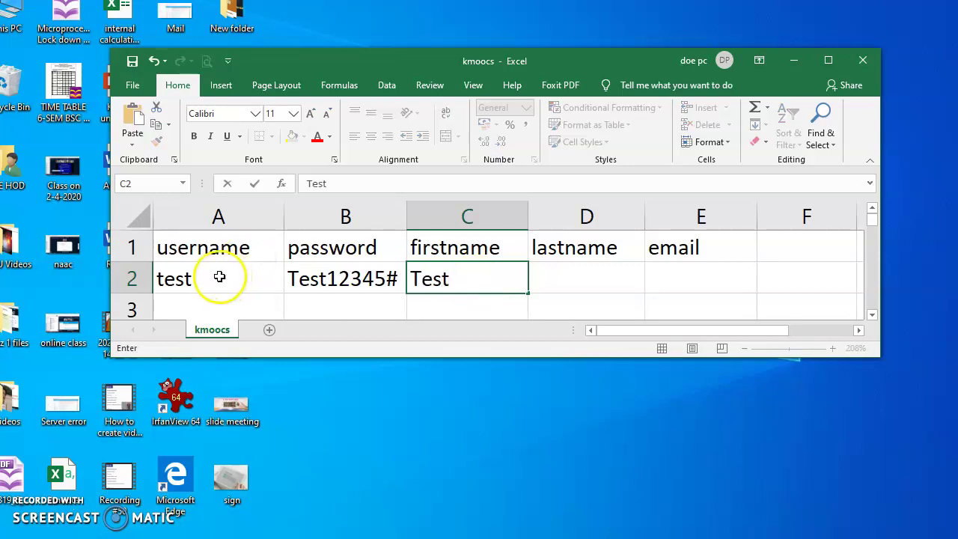
key(Tab)
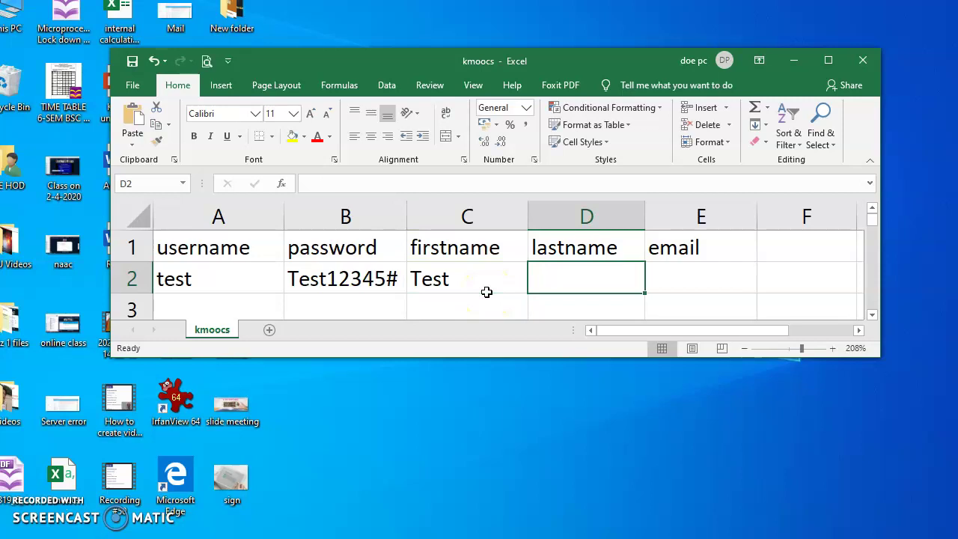
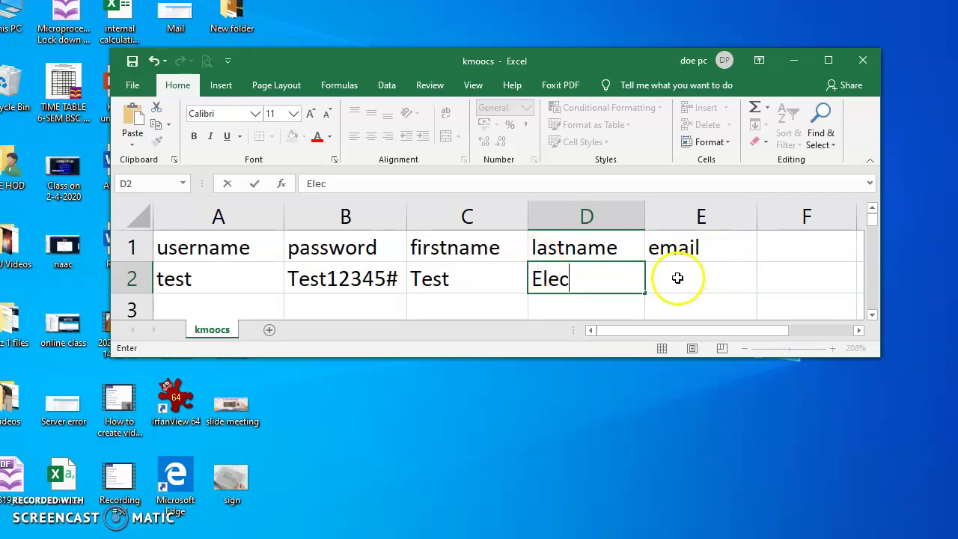
click(677, 279)
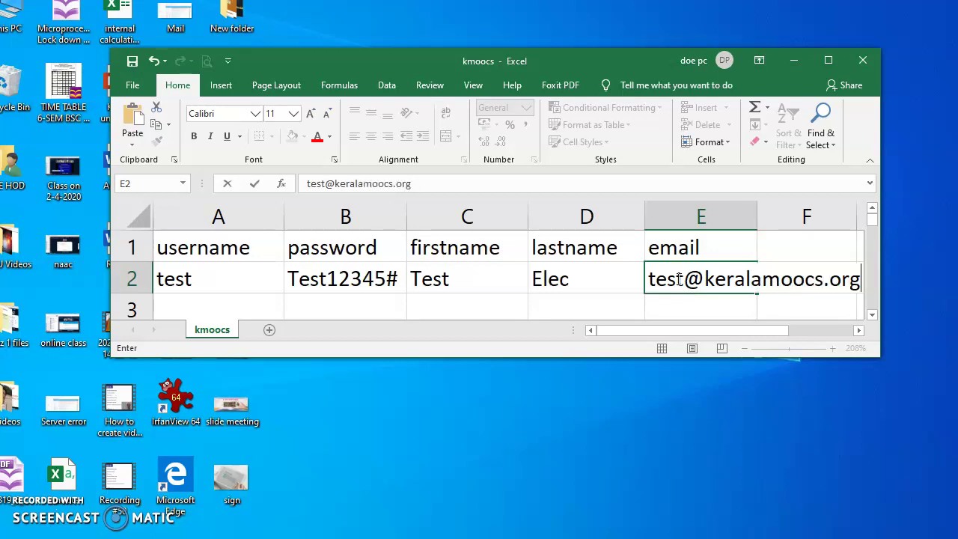
click(567, 308)
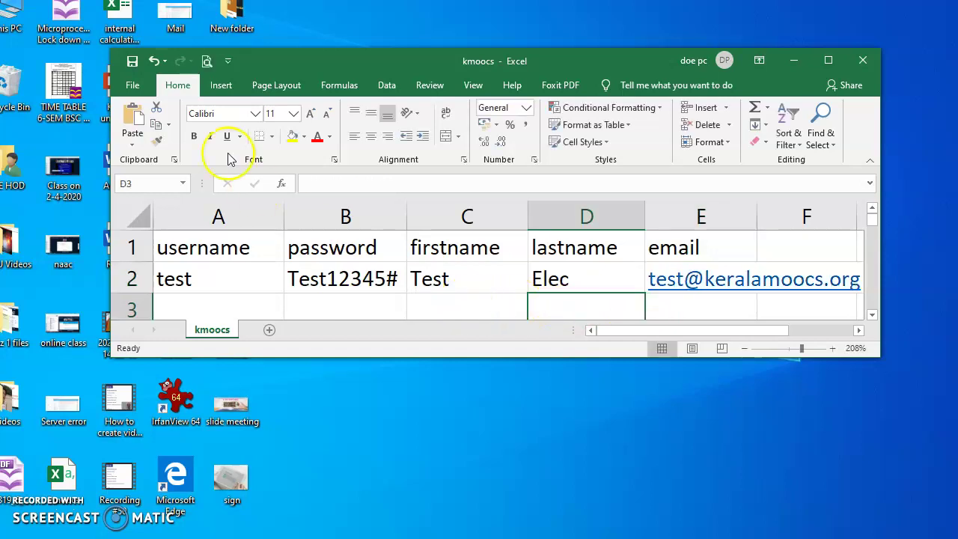
Save the sheet to the Desktop as CSV (Comma delimited) file kmoocs1 and close the workbook.
click(133, 87)
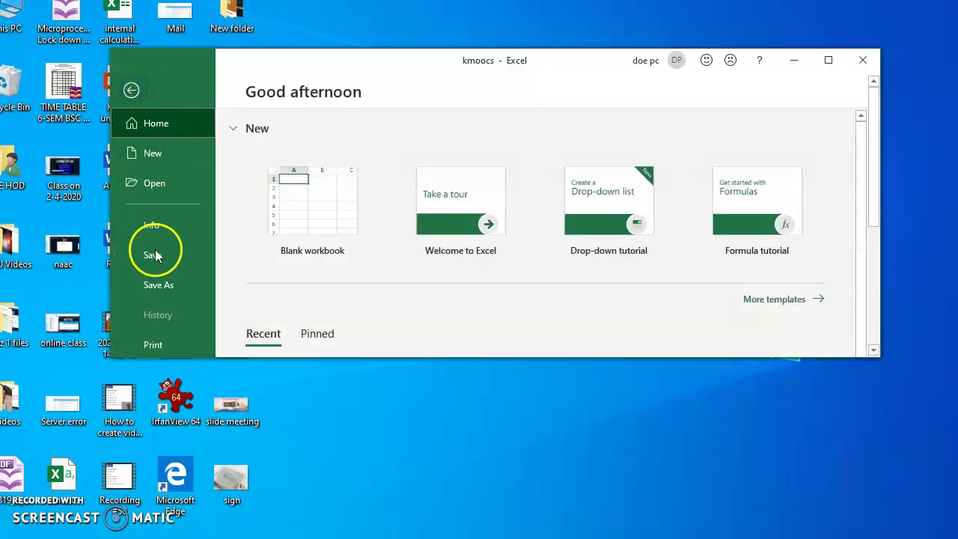
click(161, 285)
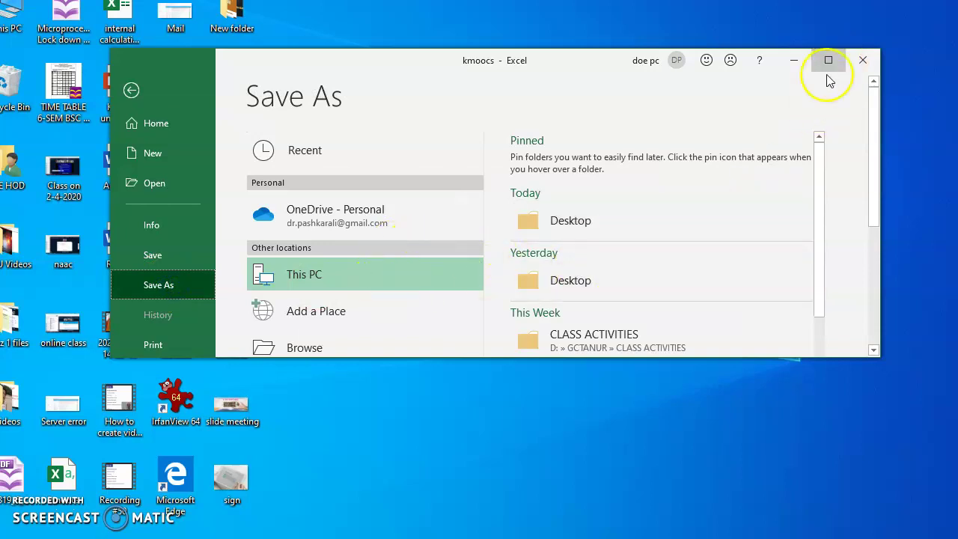
scroll(795, 159, down, 3)
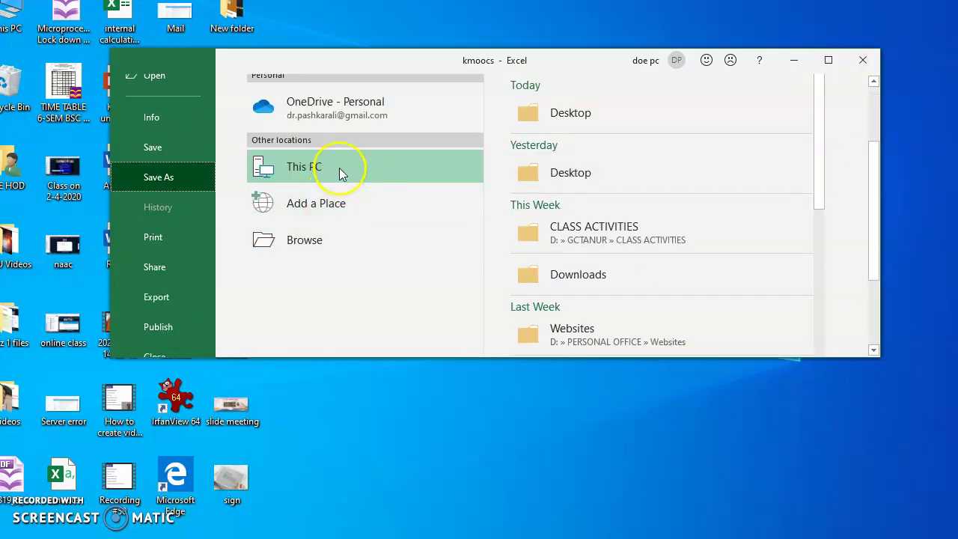
click(573, 182)
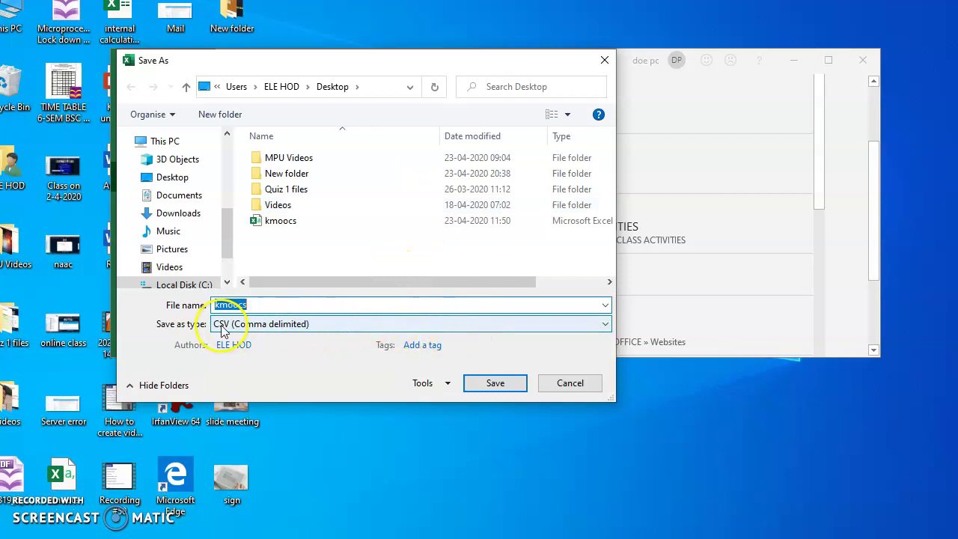
click(262, 304)
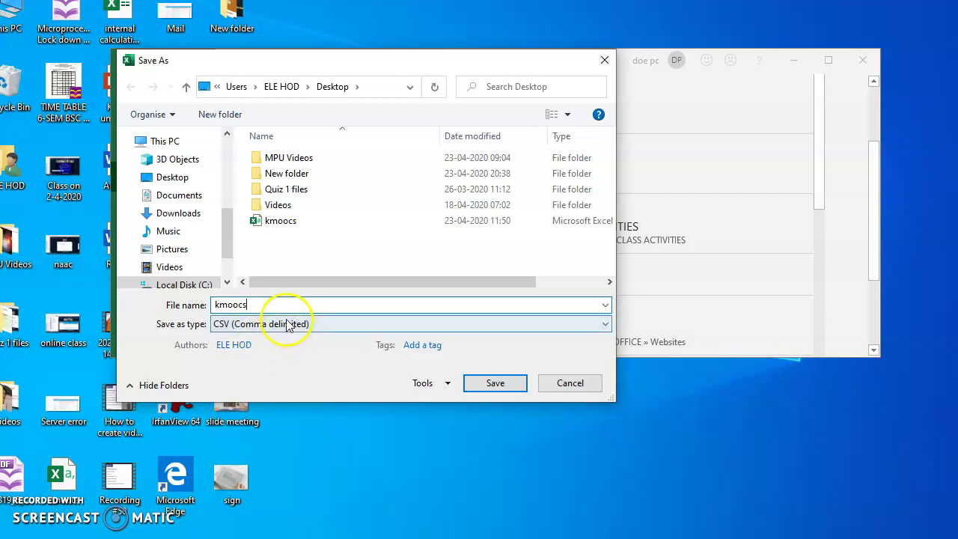
click(287, 322)
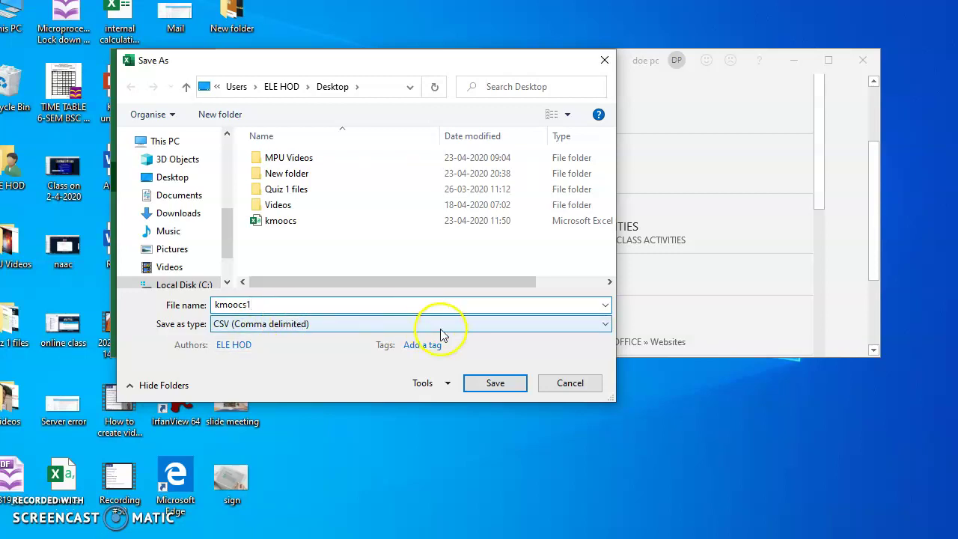
click(495, 383)
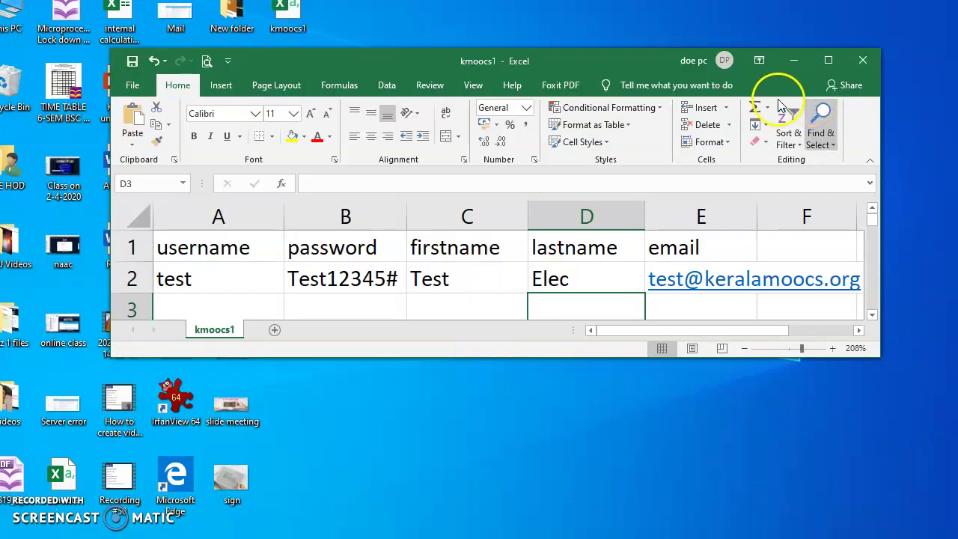
click(850, 65)
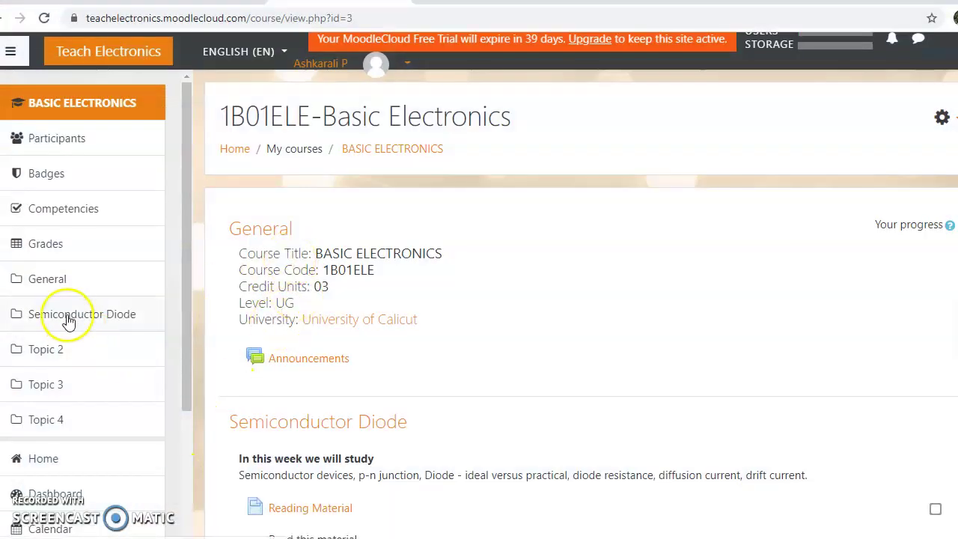
scroll(69, 320, down, 3)
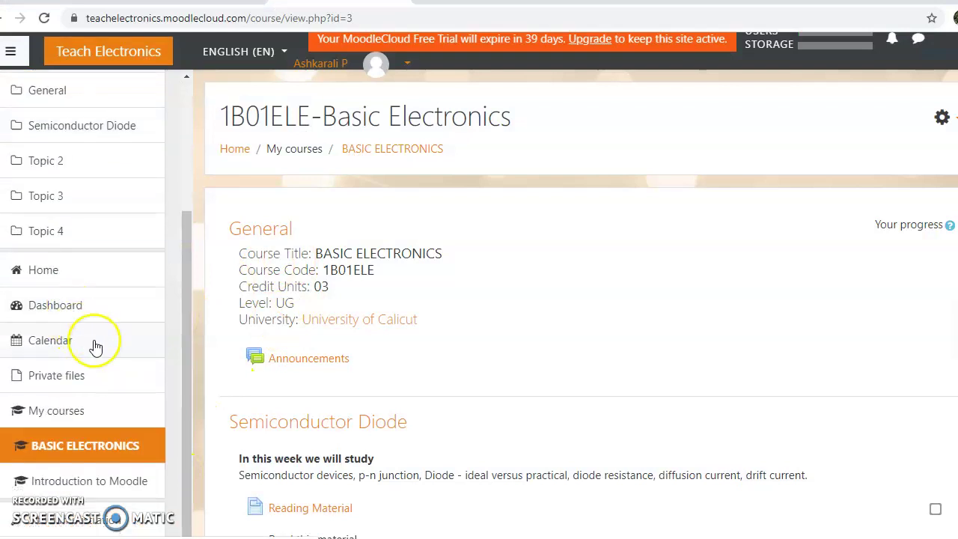
Go to Site administration's Users section to reach Accounts > Upload users.
click(110, 516)
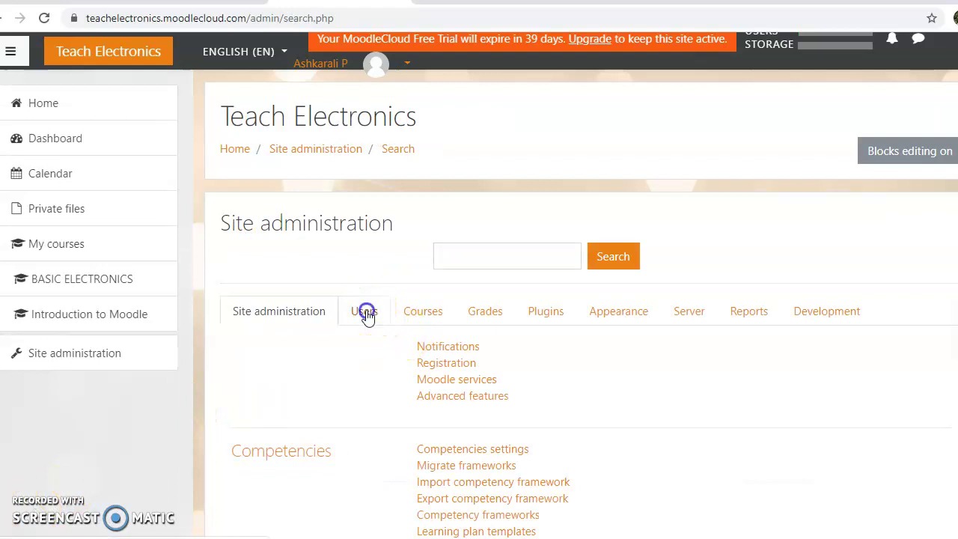
click(367, 312)
scroll(486, 364, down, 2)
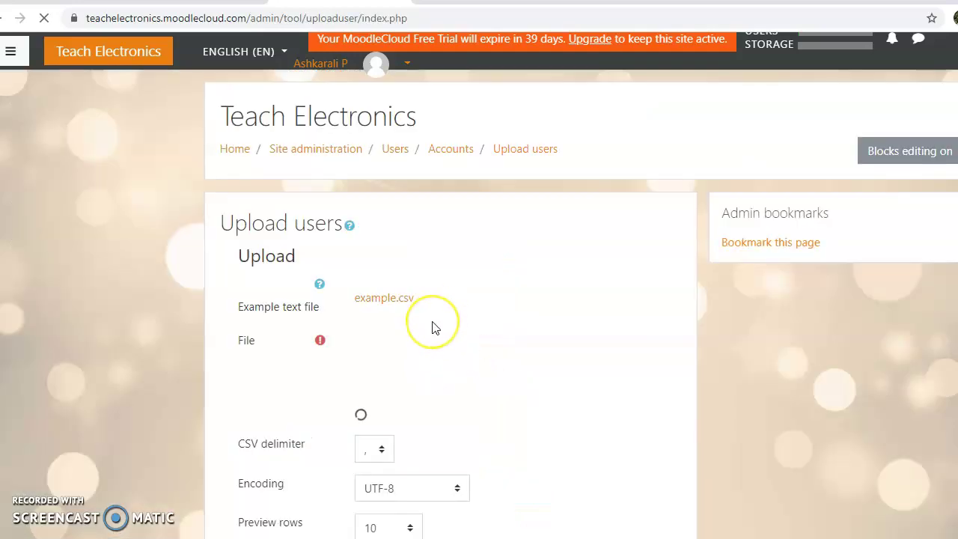
Scroll down the Upload users form and use its 'Choose a file...' button.
scroll(432, 328, down, 2)
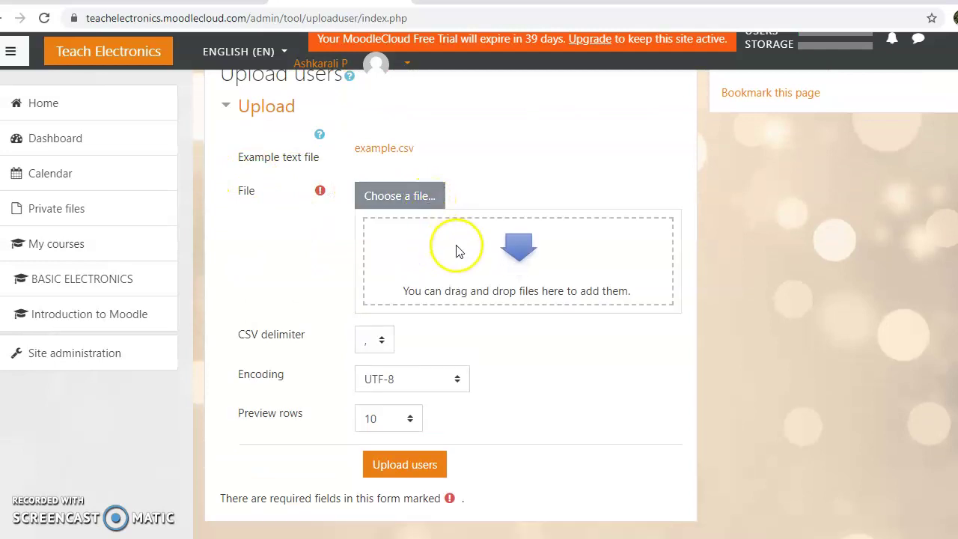
click(396, 152)
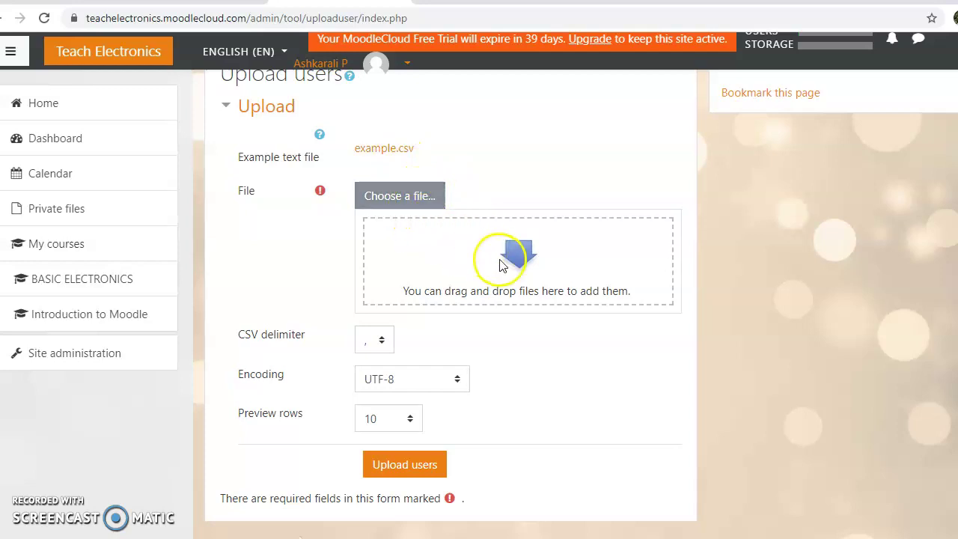
Upload kmoocs1.csv from the computer through the File picker into the form.
click(406, 196)
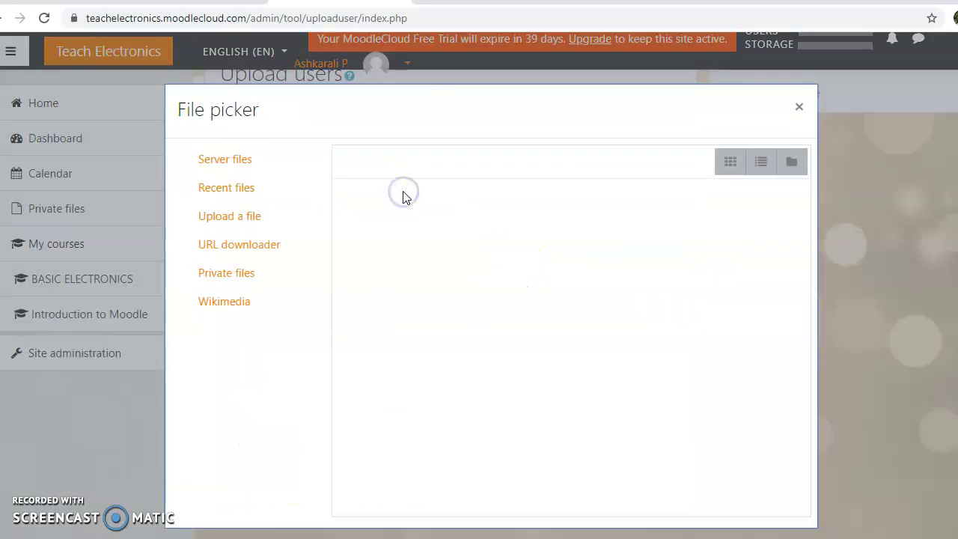
click(241, 217)
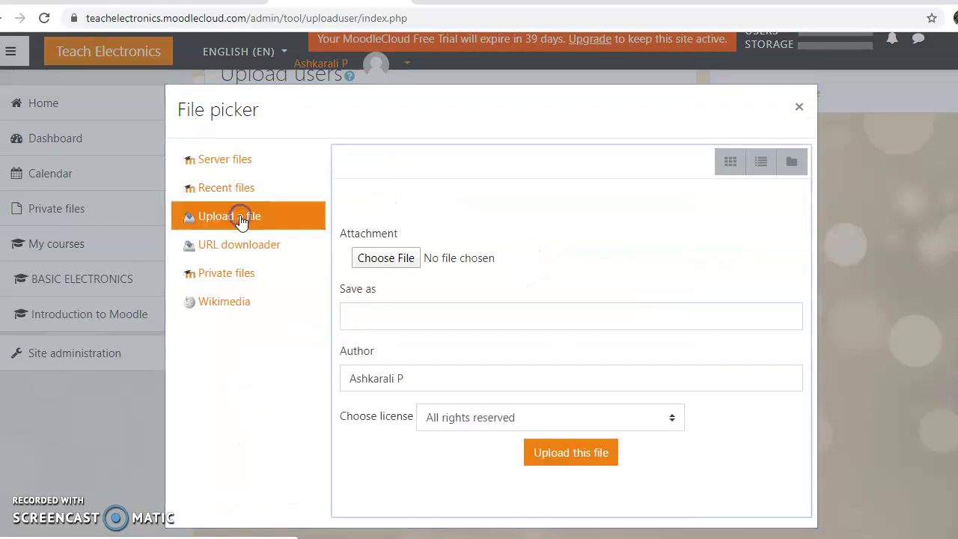
click(389, 262)
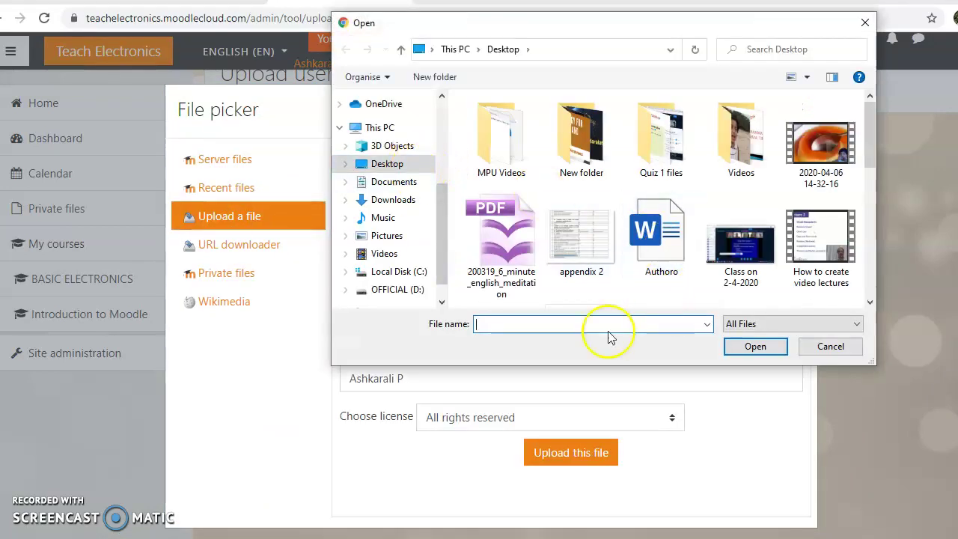
text(km)
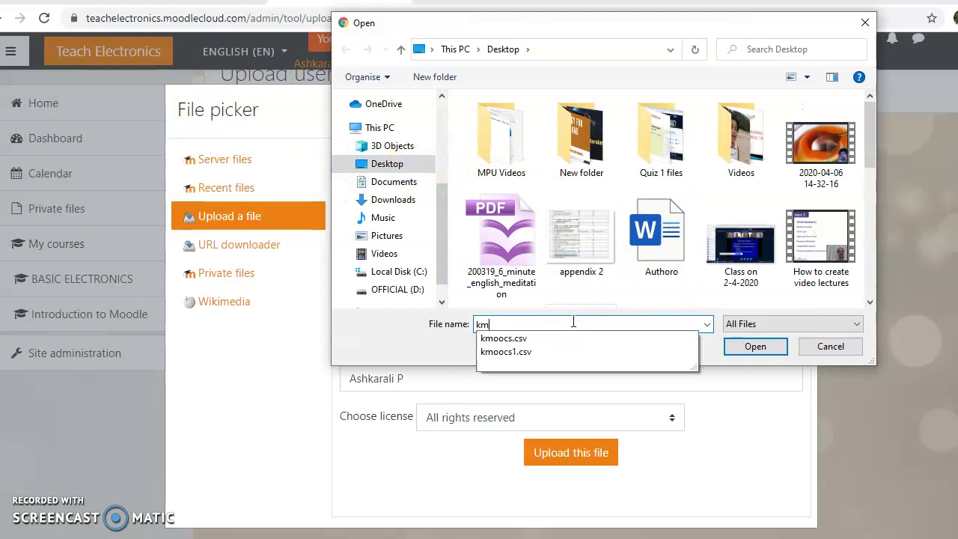
click(547, 353)
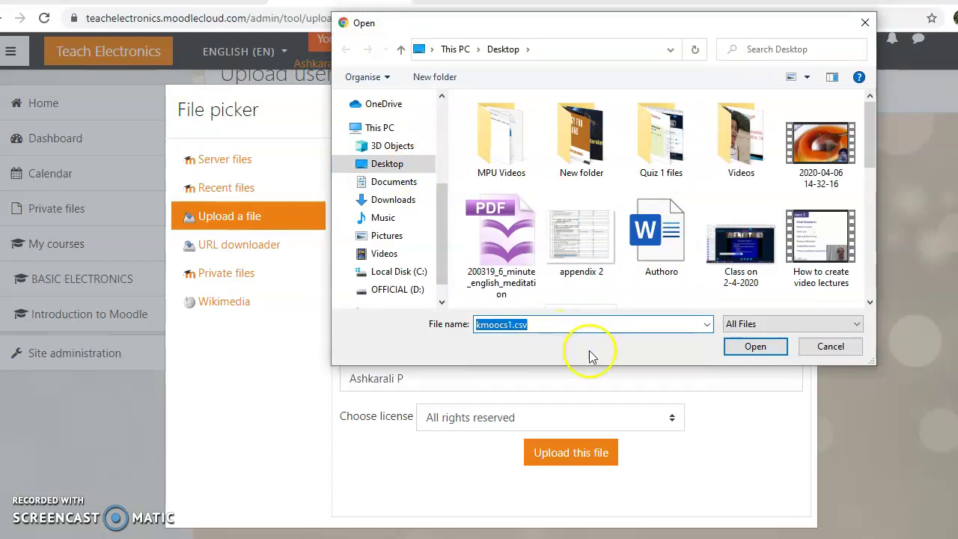
click(756, 346)
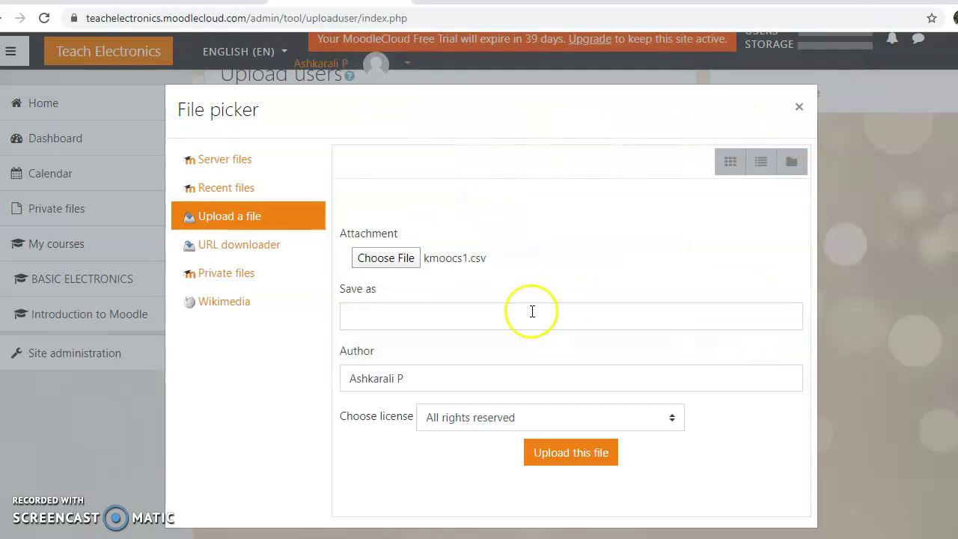
click(566, 457)
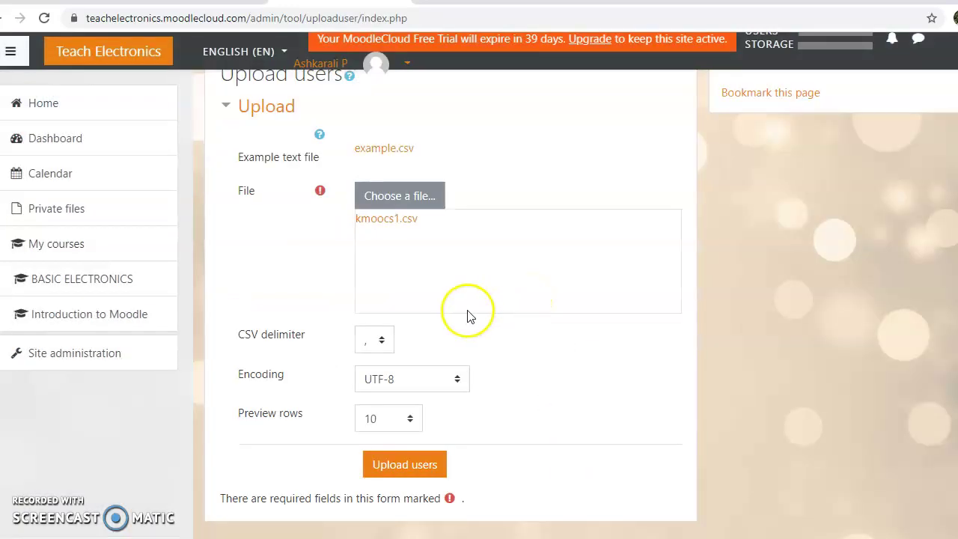
Submit kmoocs1.csv to preview its test user.
click(405, 466)
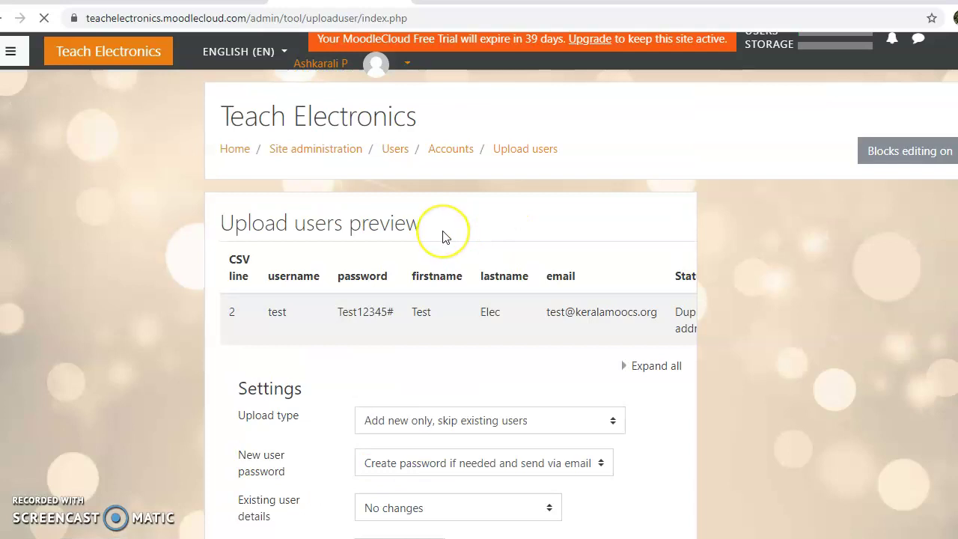
scroll(444, 238, down, 2)
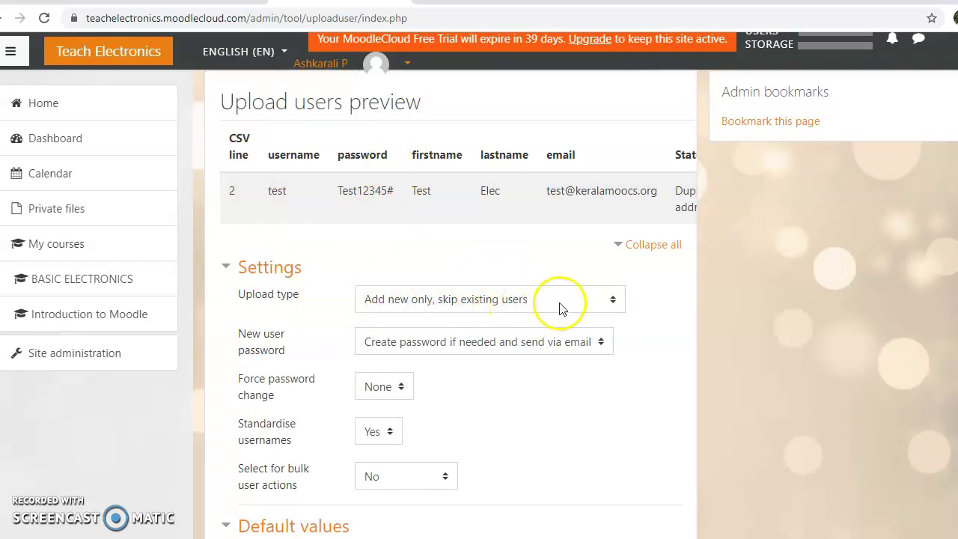
scroll(434, 284, down, 1)
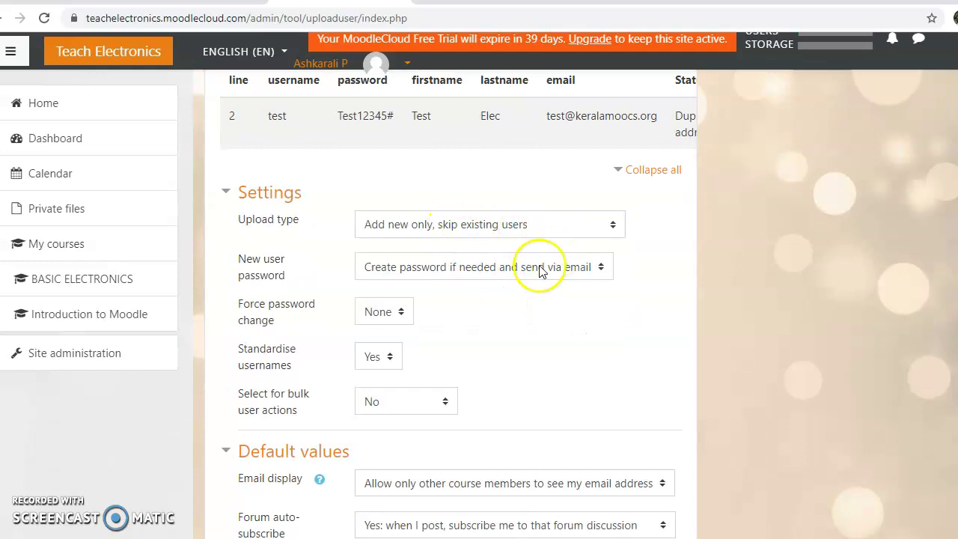
Set Force password change to All and start the upload.
click(394, 314)
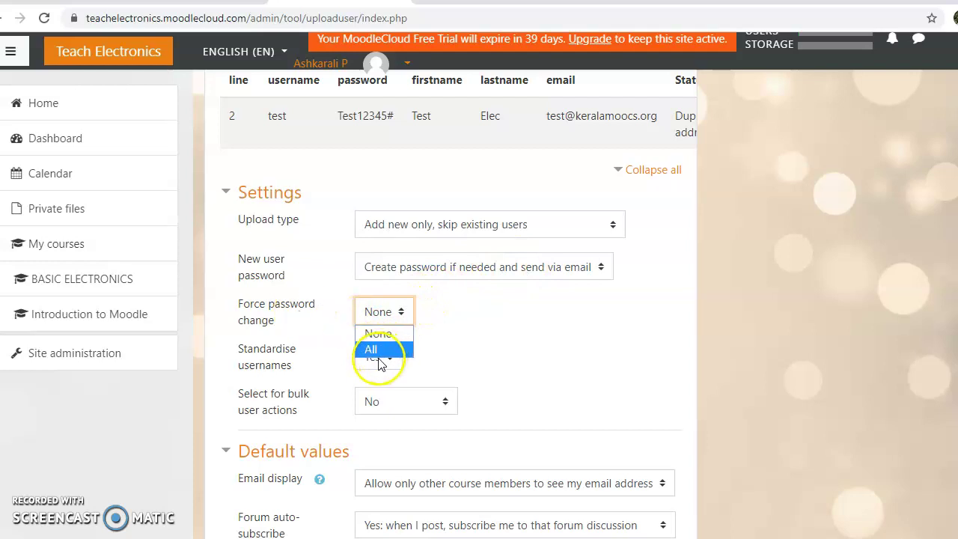
click(376, 350)
scroll(461, 348, down, 5)
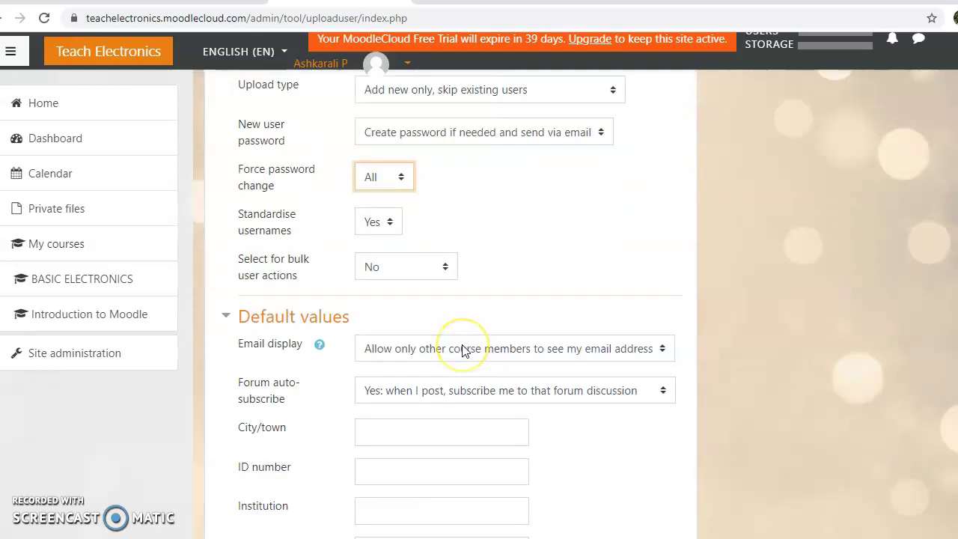
click(405, 374)
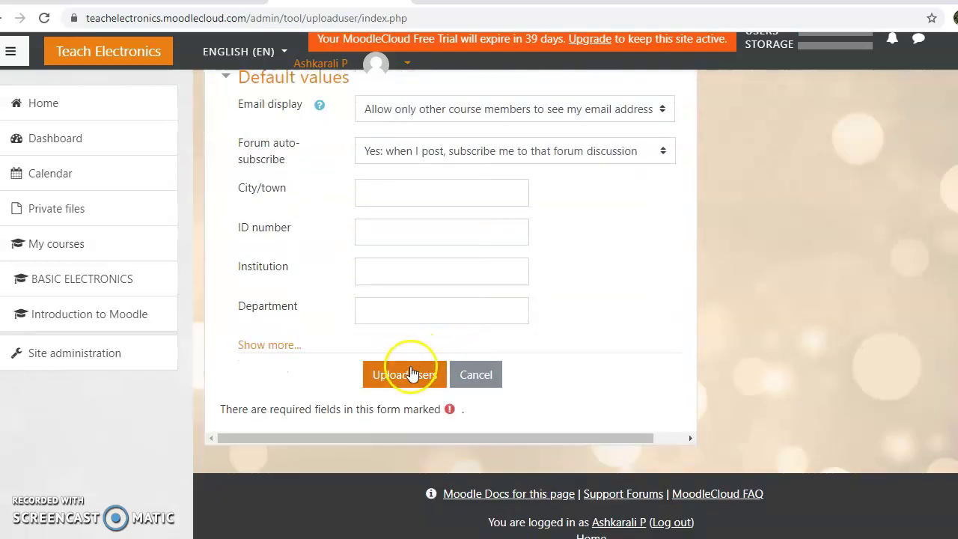
Run the upload, which fails with a duplicate e-mail error, and continue past the results.
click(405, 374)
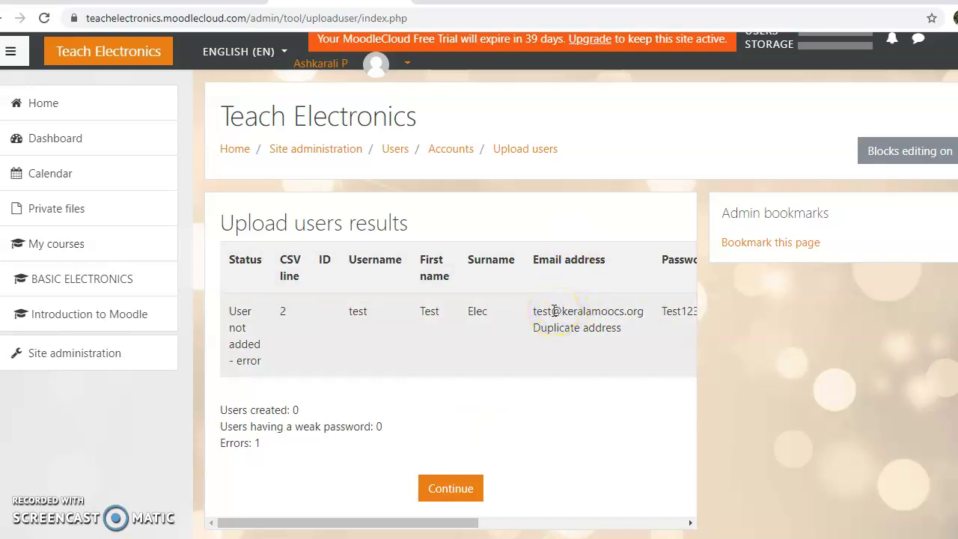
click(452, 488)
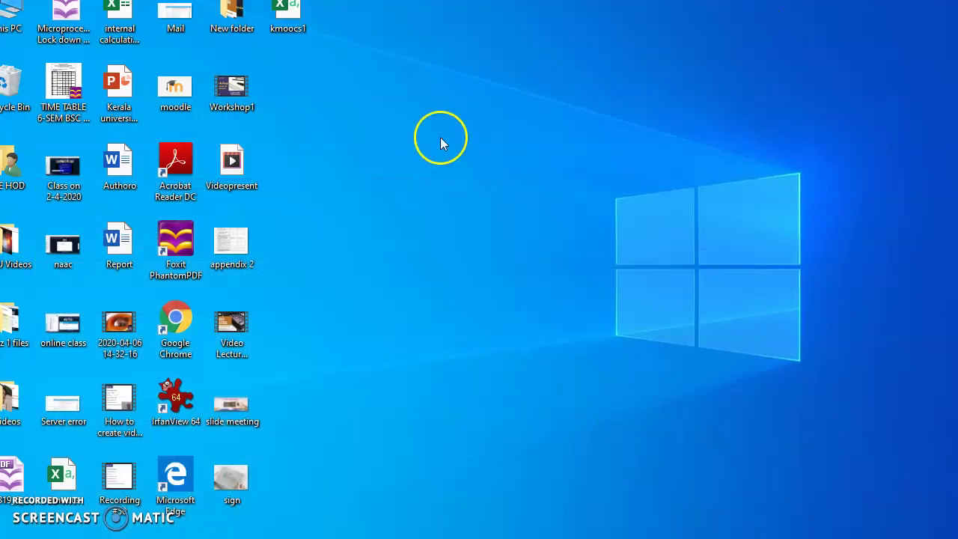
Open kmoocs1, append 1 to the test user's e-mail in cell E2, and save.
double_click(285, 18)
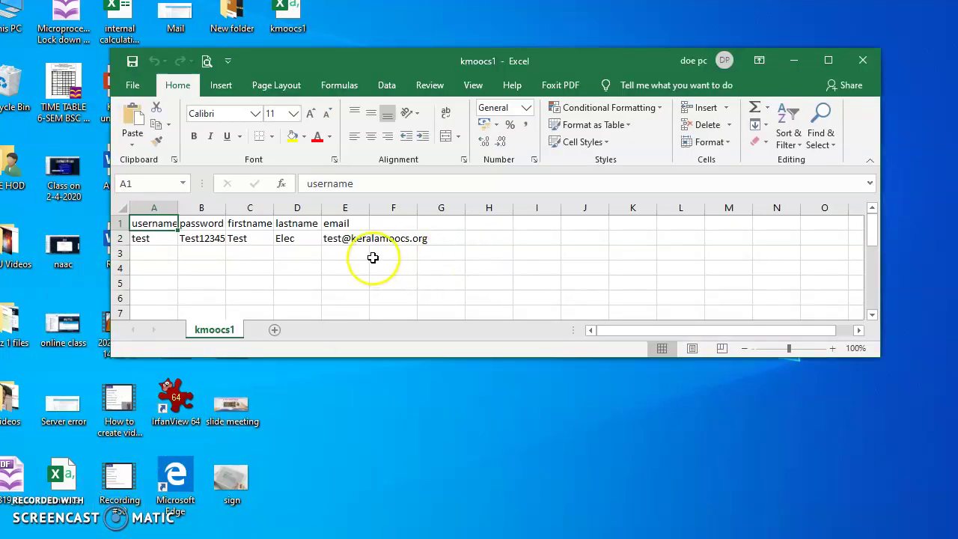
click(338, 239)
double_click(339, 240)
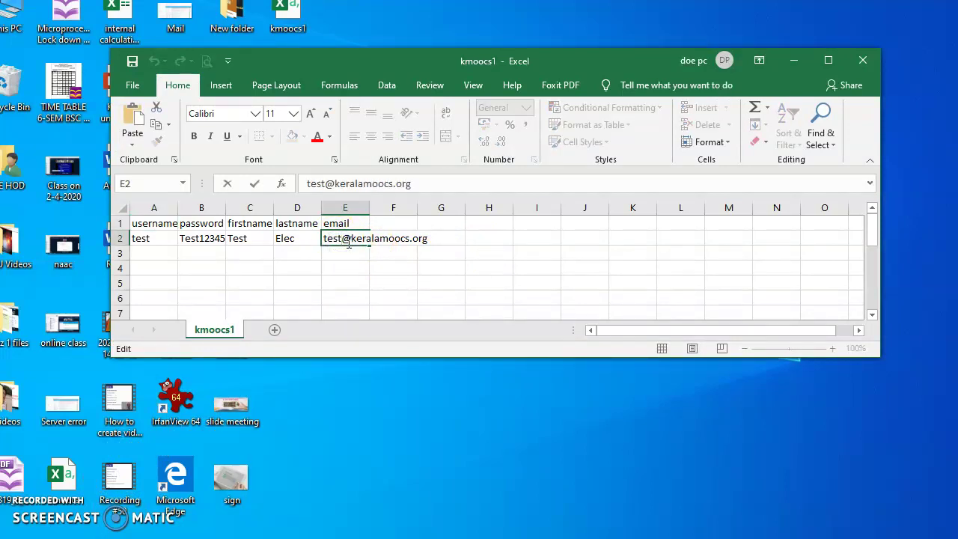
text(1)
click(132, 60)
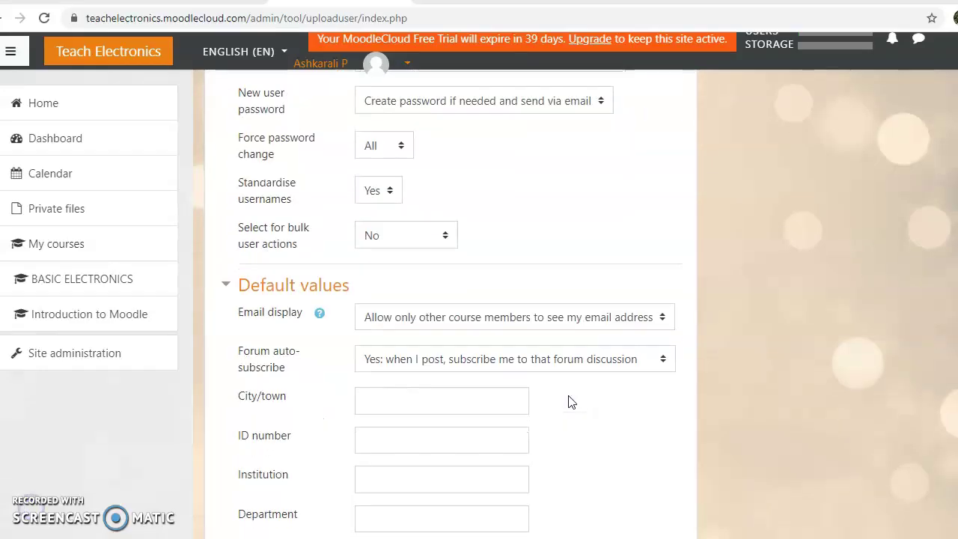
Re-run the upload with the fixed file, creating 1 user with 0 errors, then continue.
scroll(568, 401, up, 3)
scroll(569, 402, down, 7)
click(421, 332)
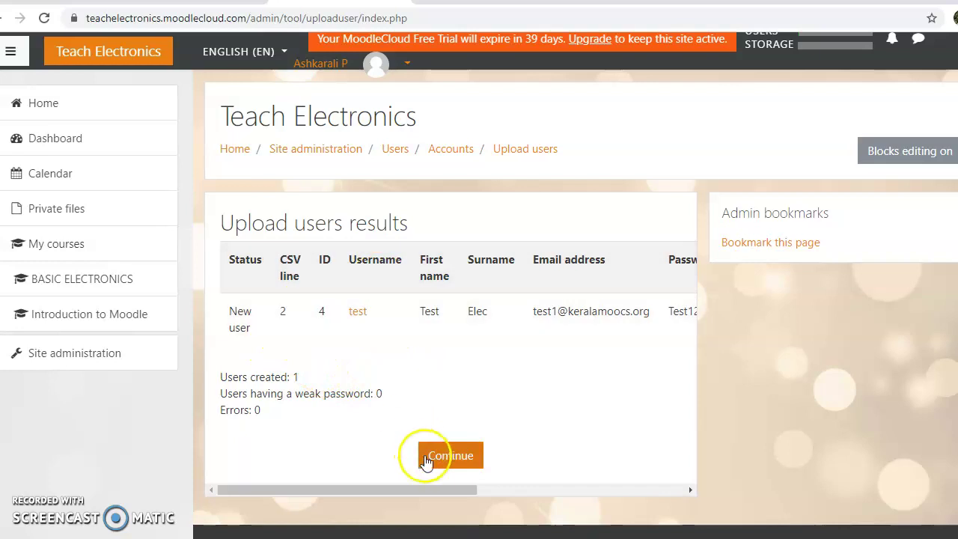
click(449, 456)
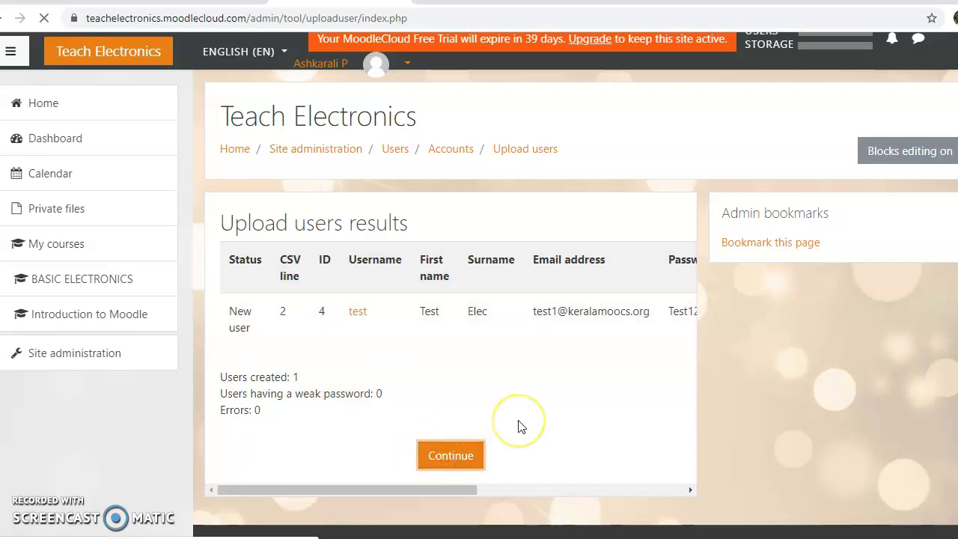
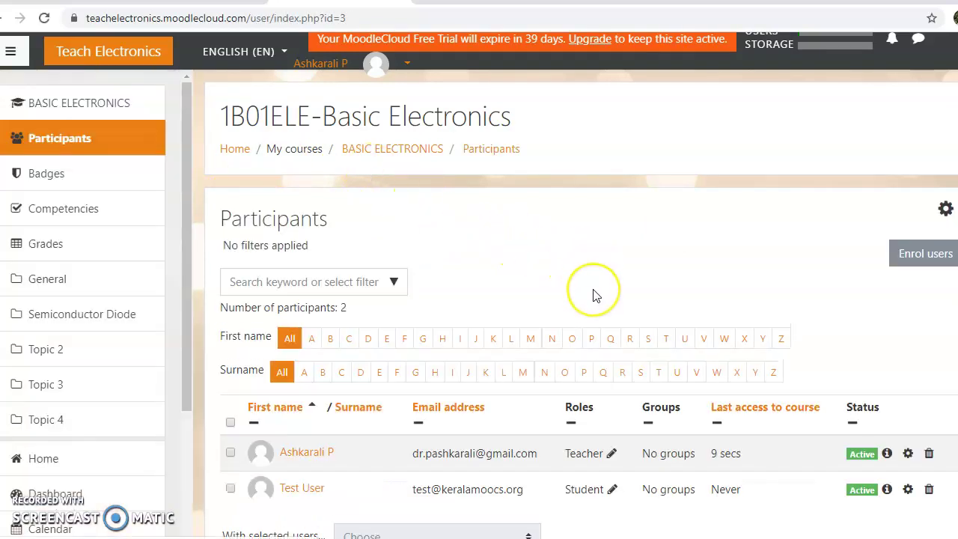
Enrol the new test user in Basic Electronics with the default Student role, giving 3 participants.
scroll(595, 295, down, 1)
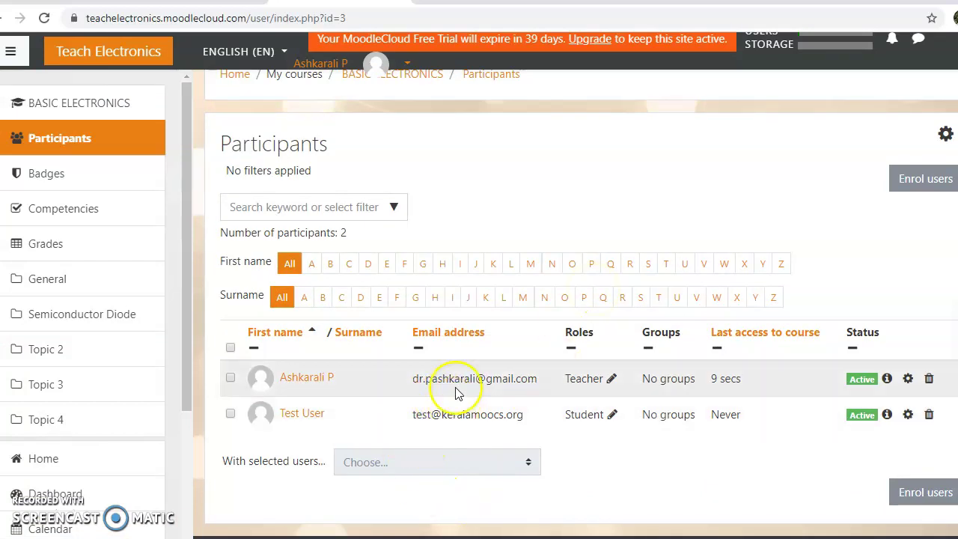
click(923, 186)
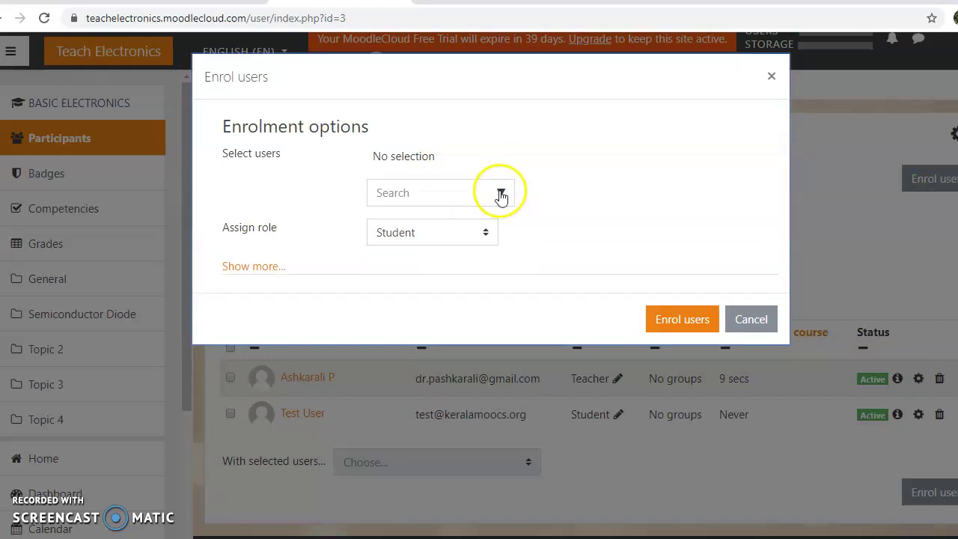
click(406, 192)
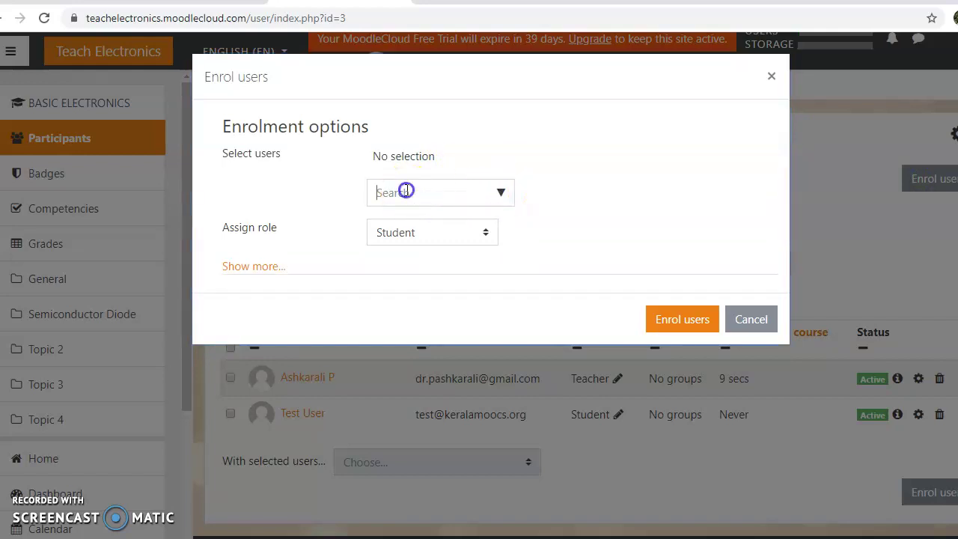
click(501, 196)
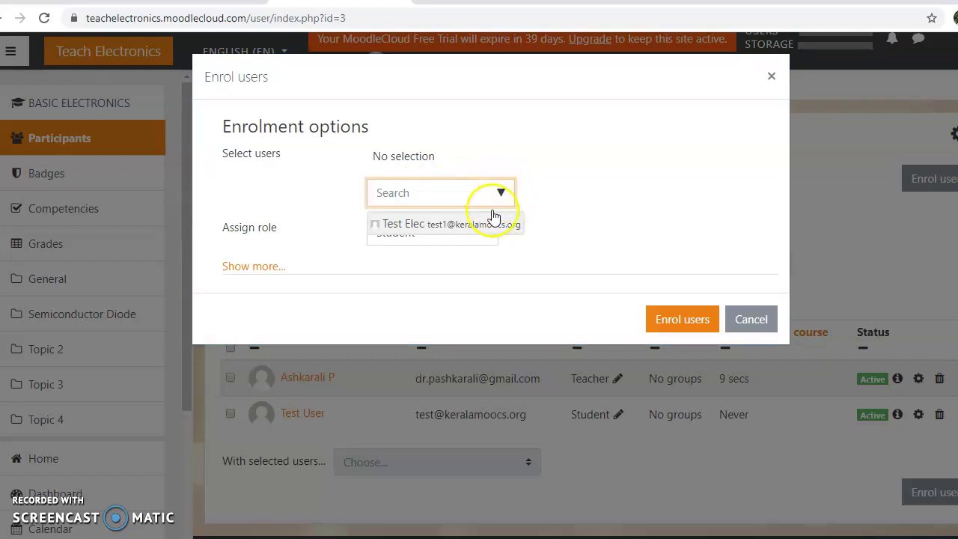
click(449, 226)
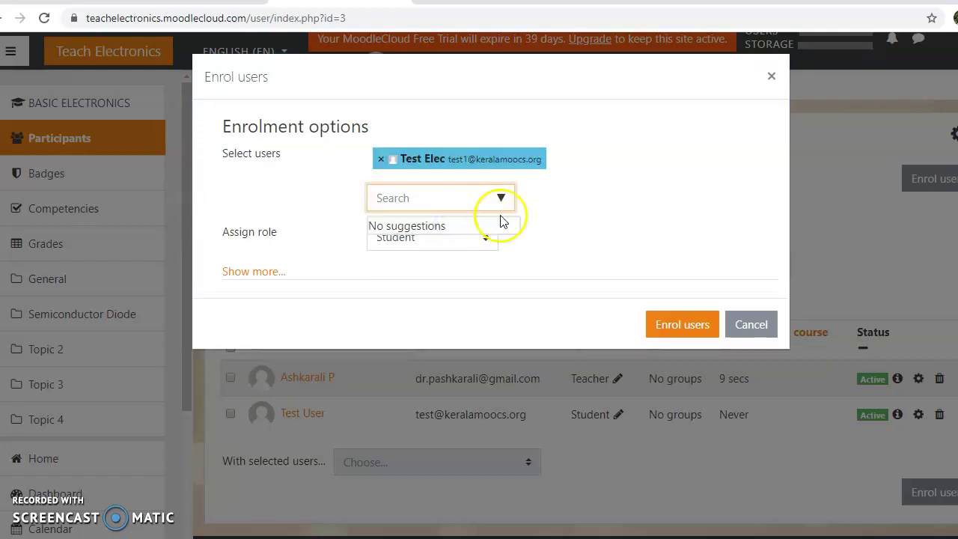
click(626, 243)
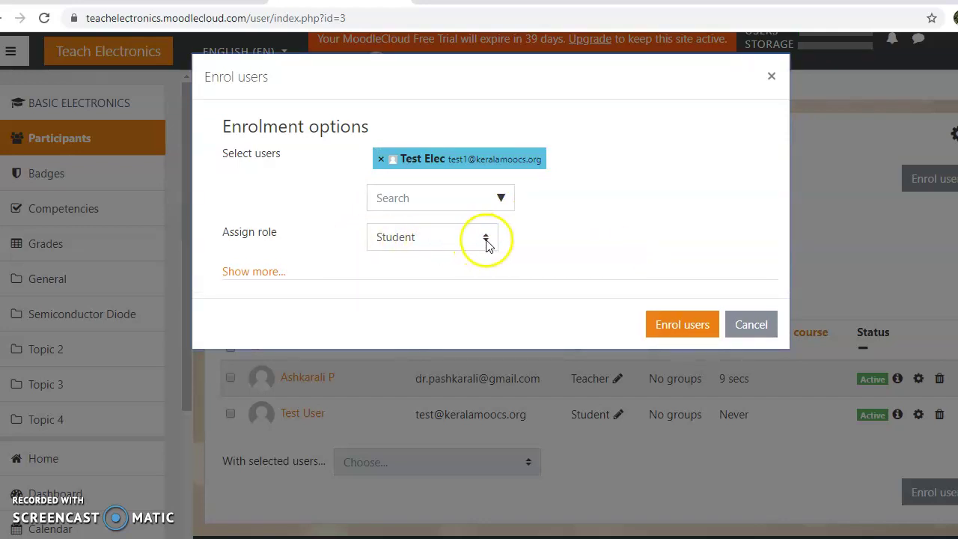
click(677, 324)
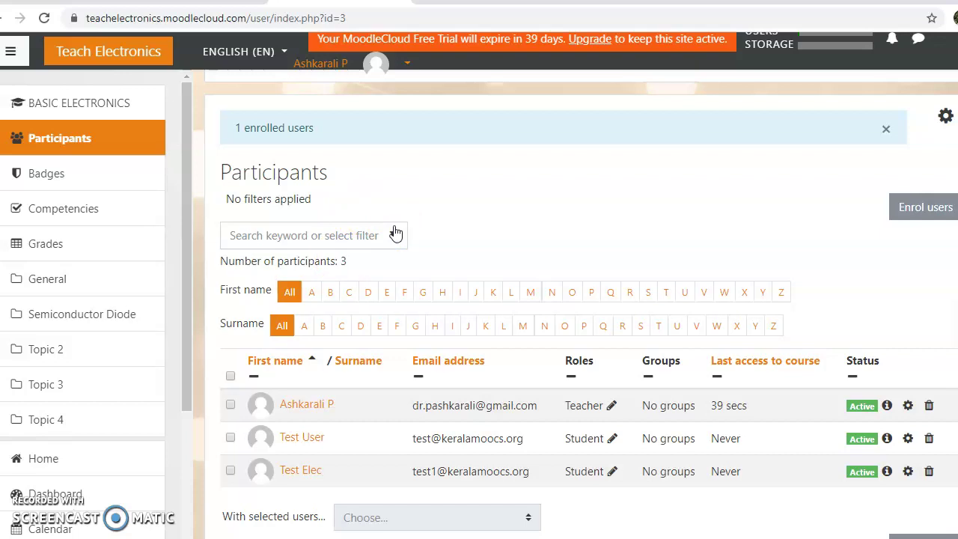
click(462, 236)
click(27, 506)
click(19, 498)
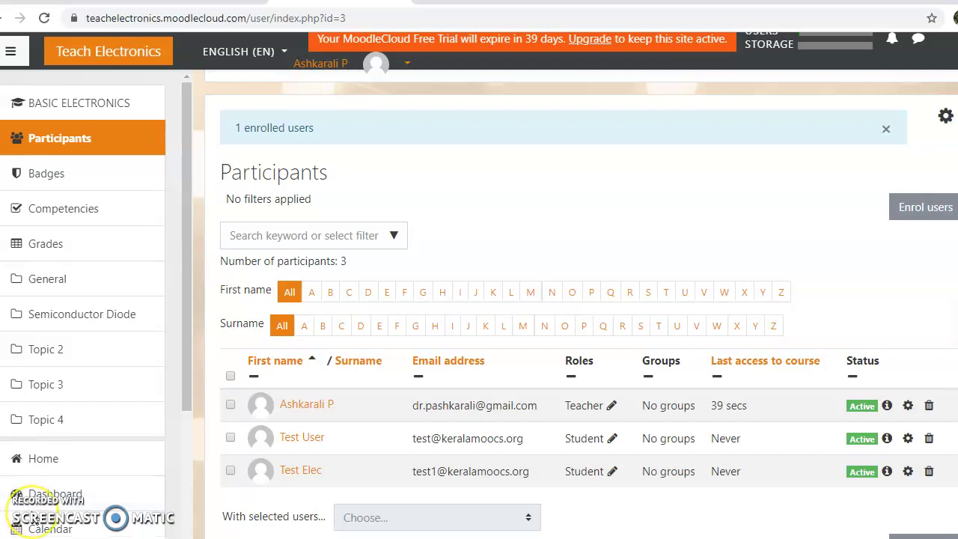